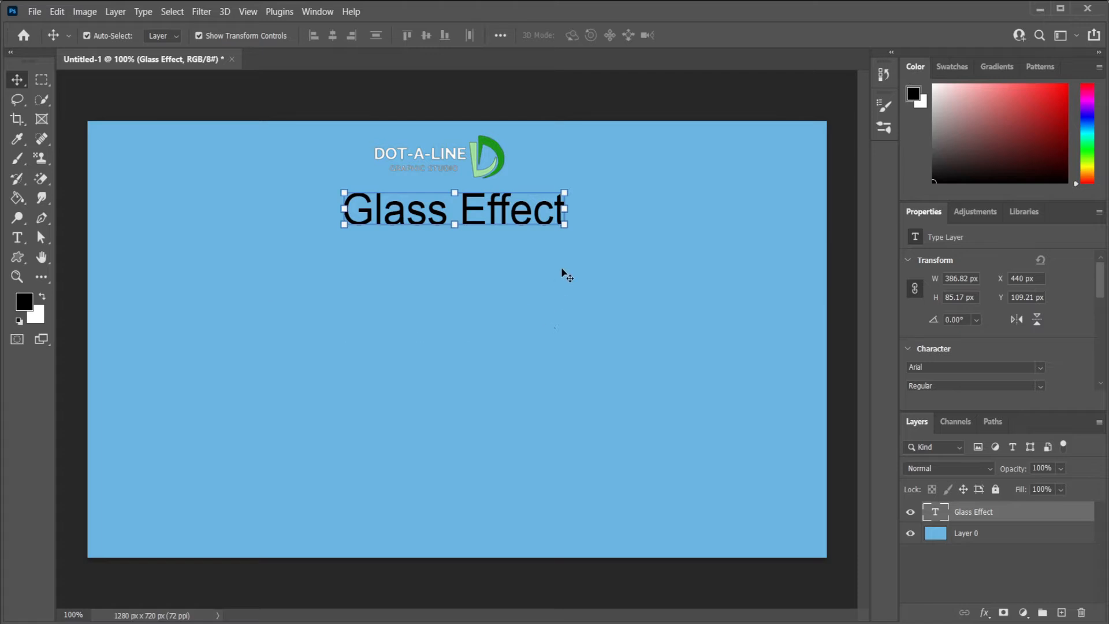
Scale the Glass Effect text proportionally to about 268.55% and move it lower, clear of the logo.
key(ctrl+t)
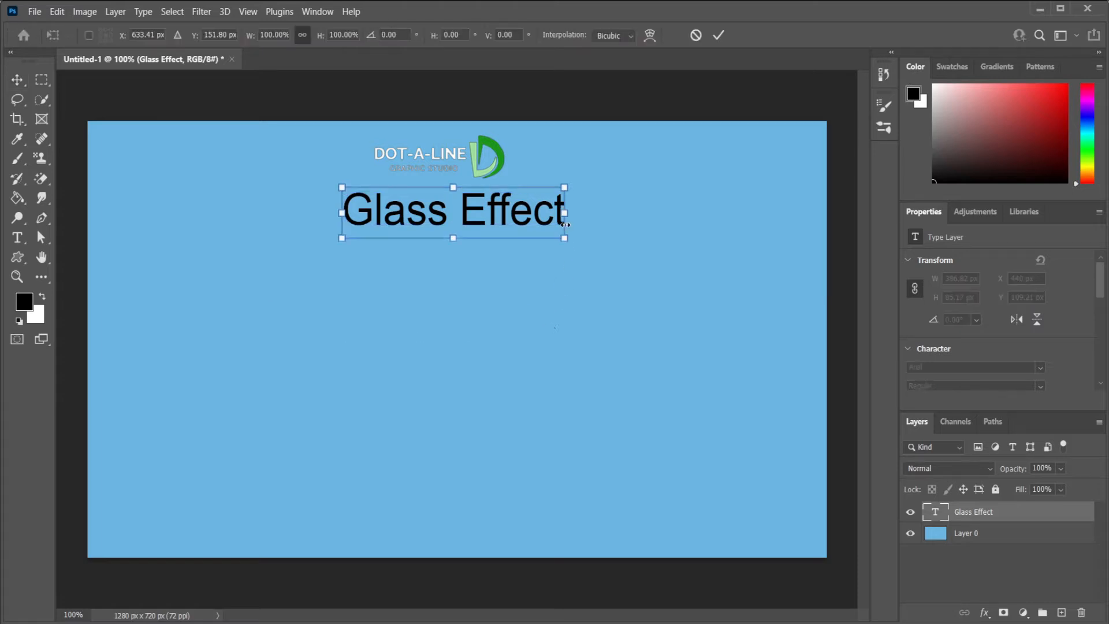
drag(565, 225, 749, 448)
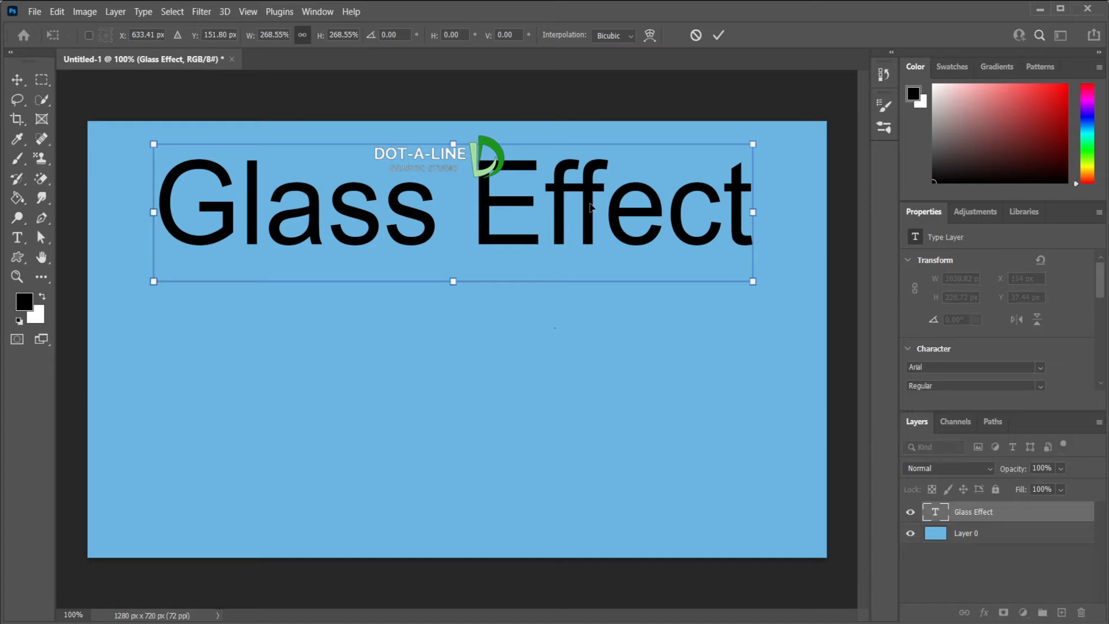
drag(589, 221, 594, 288)
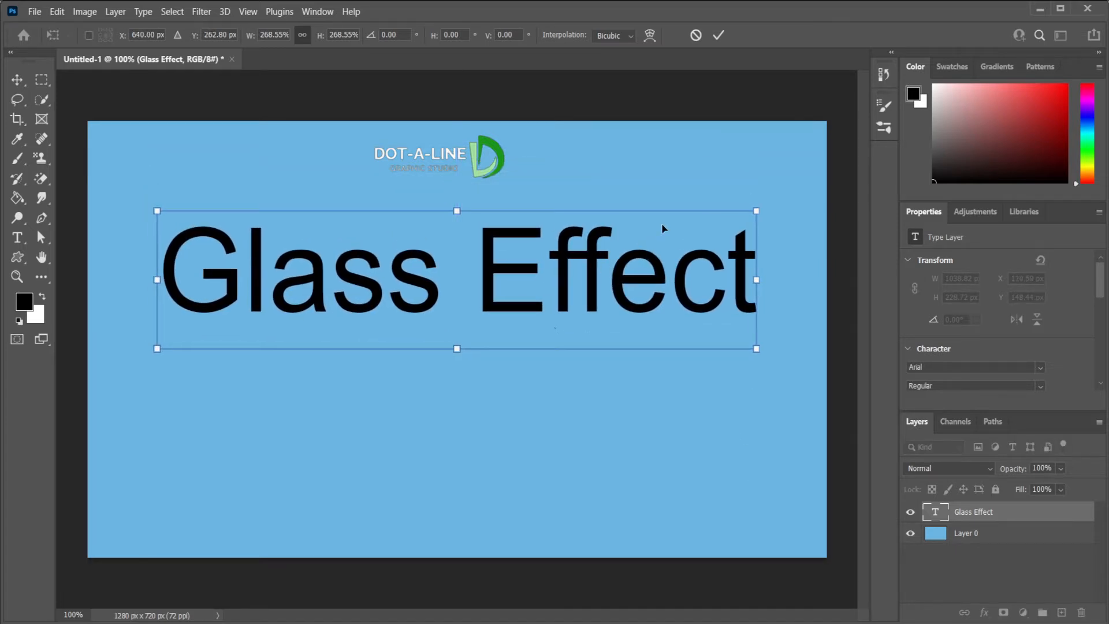
click(717, 37)
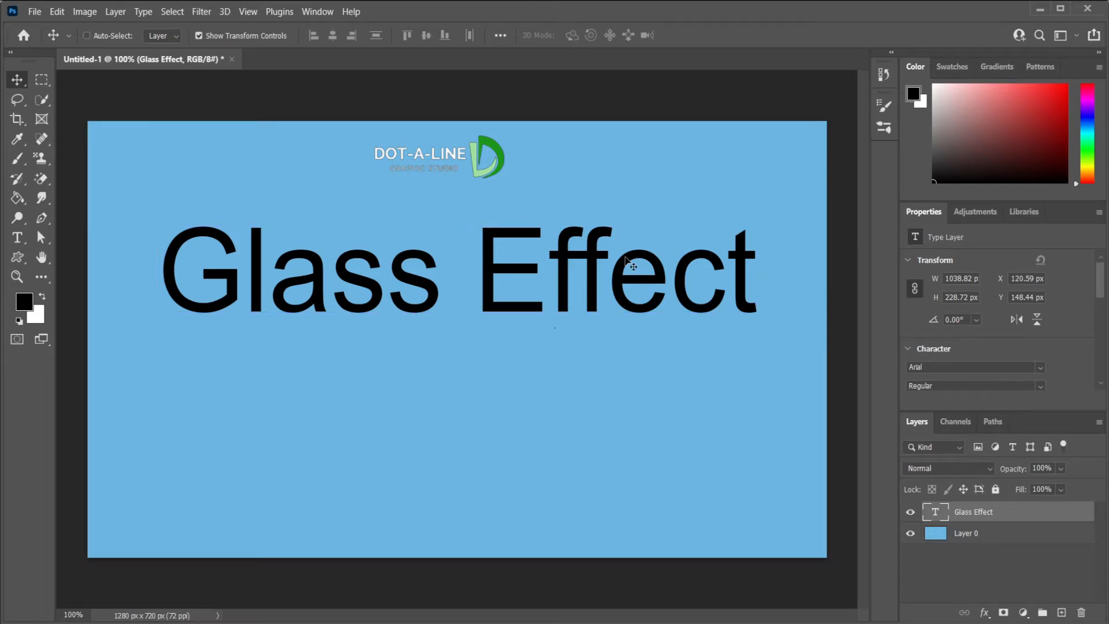
Center the Glass Effect text horizontally and vertically on the whole canvas, and clear the selection.
key(ctrl+a)
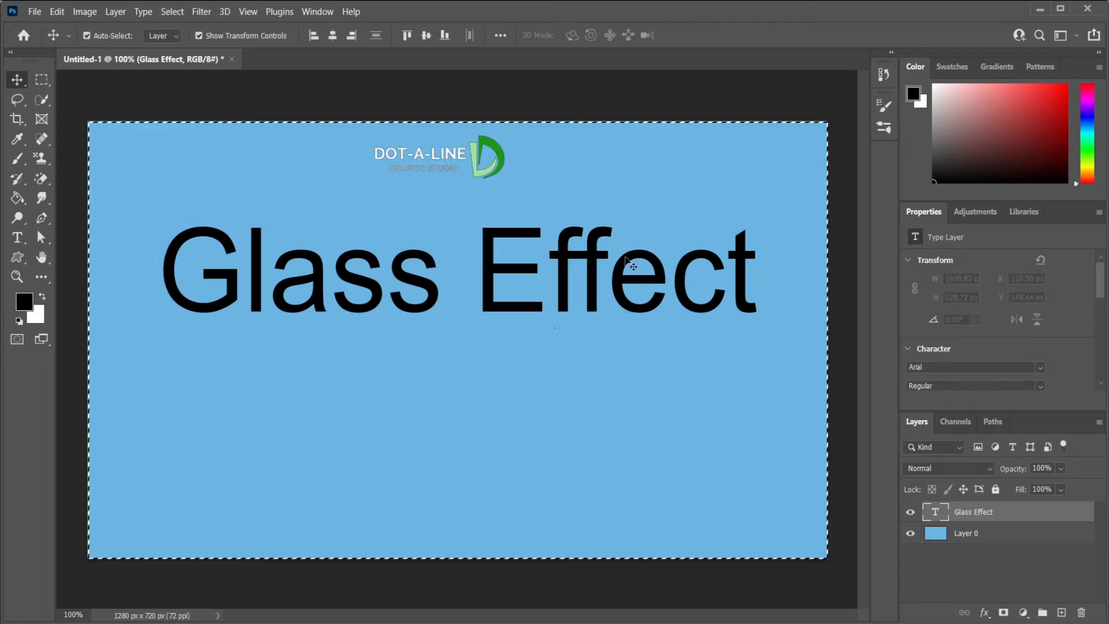
click(334, 36)
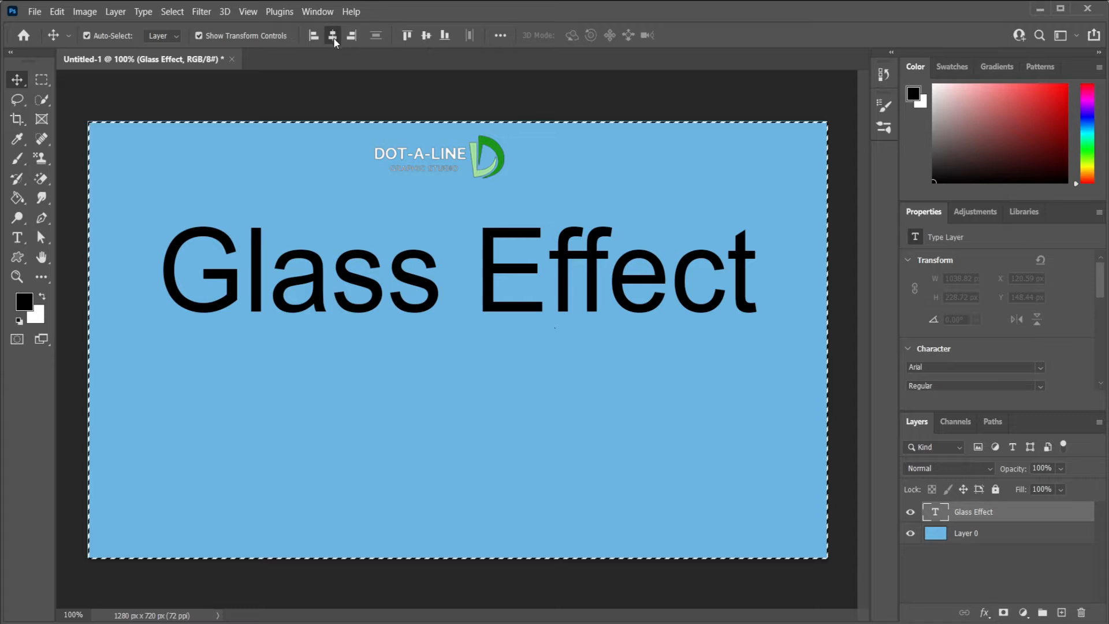
click(426, 36)
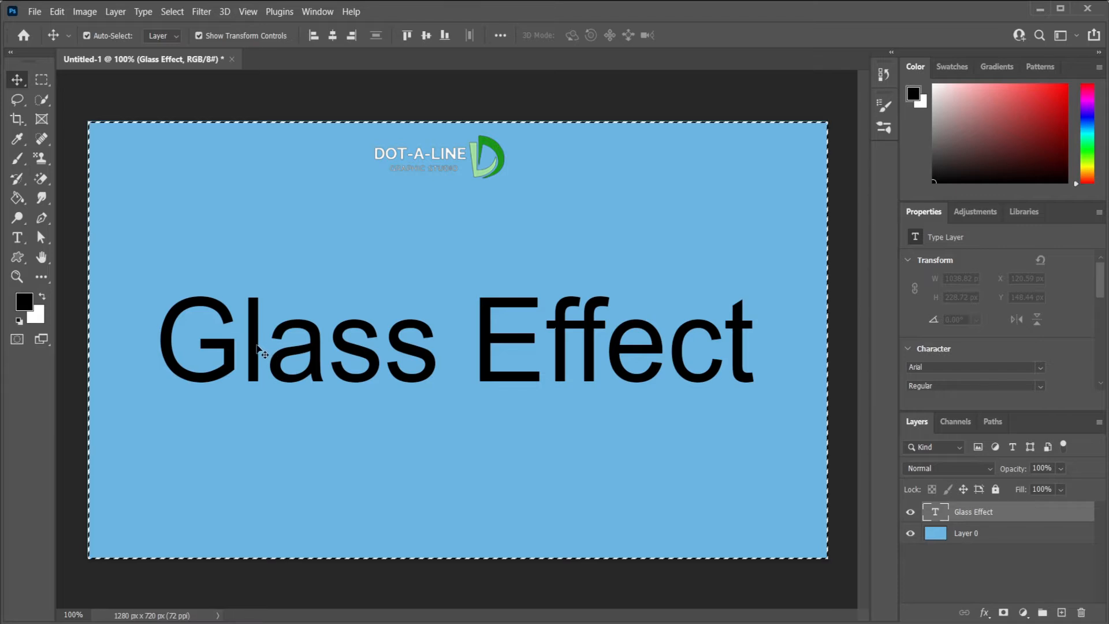
click(85, 92)
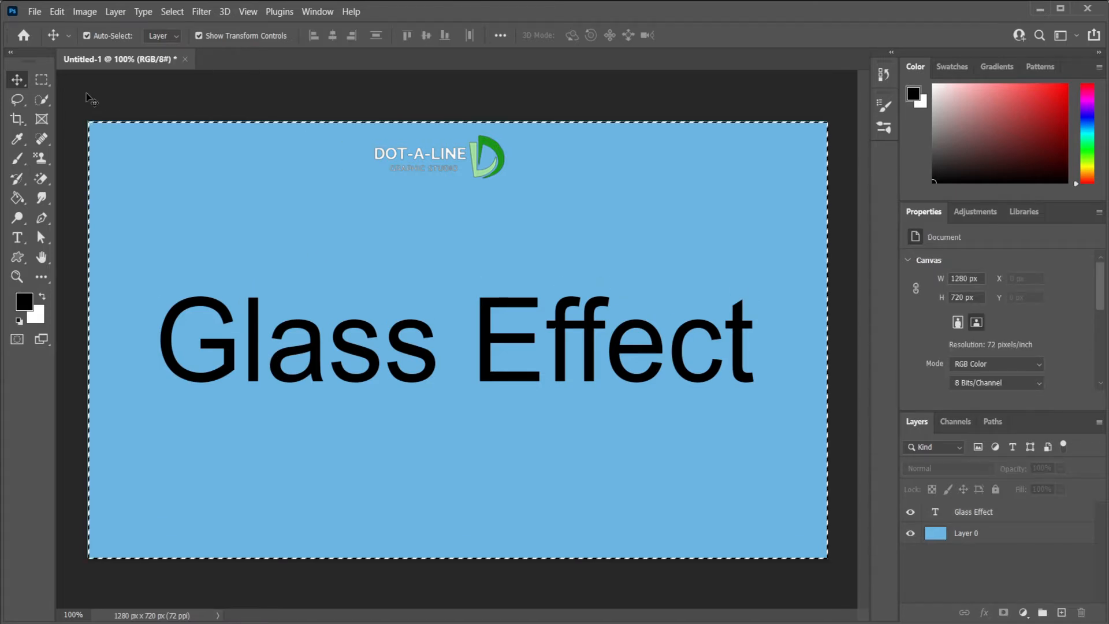
key(ctrl+d)
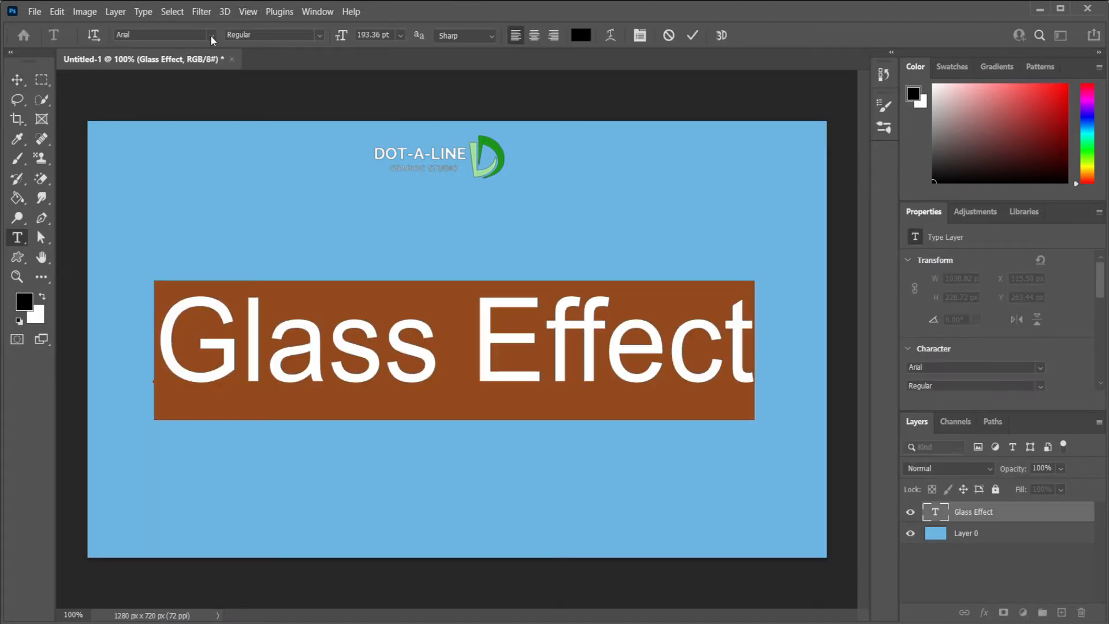
Change the Glass Effect text's font to Cooper Black and commit the text edit.
click(210, 35)
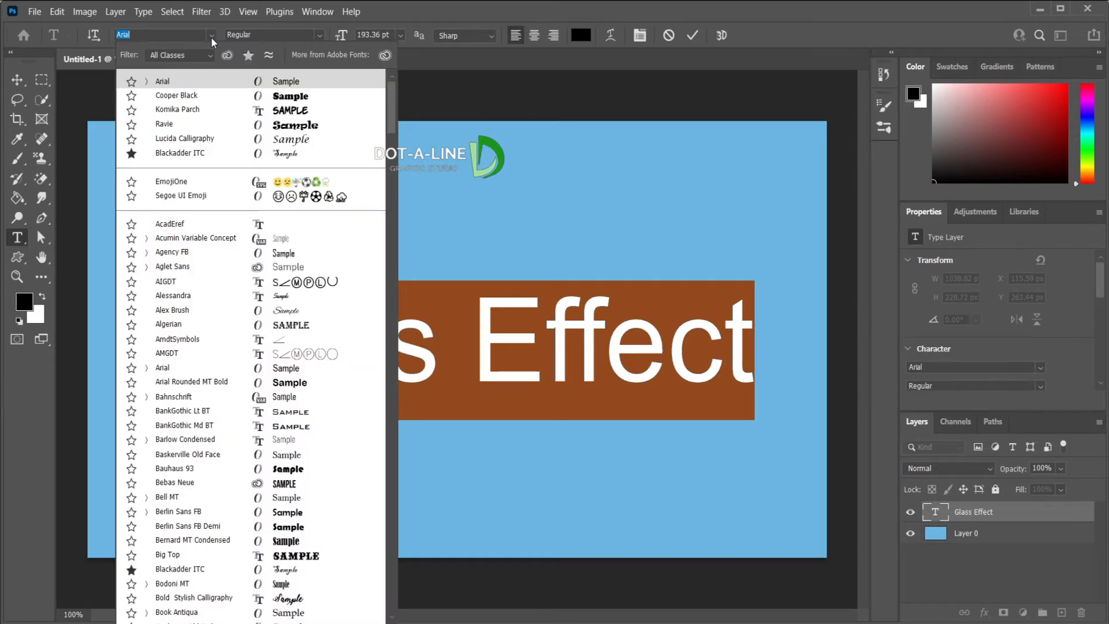
click(192, 97)
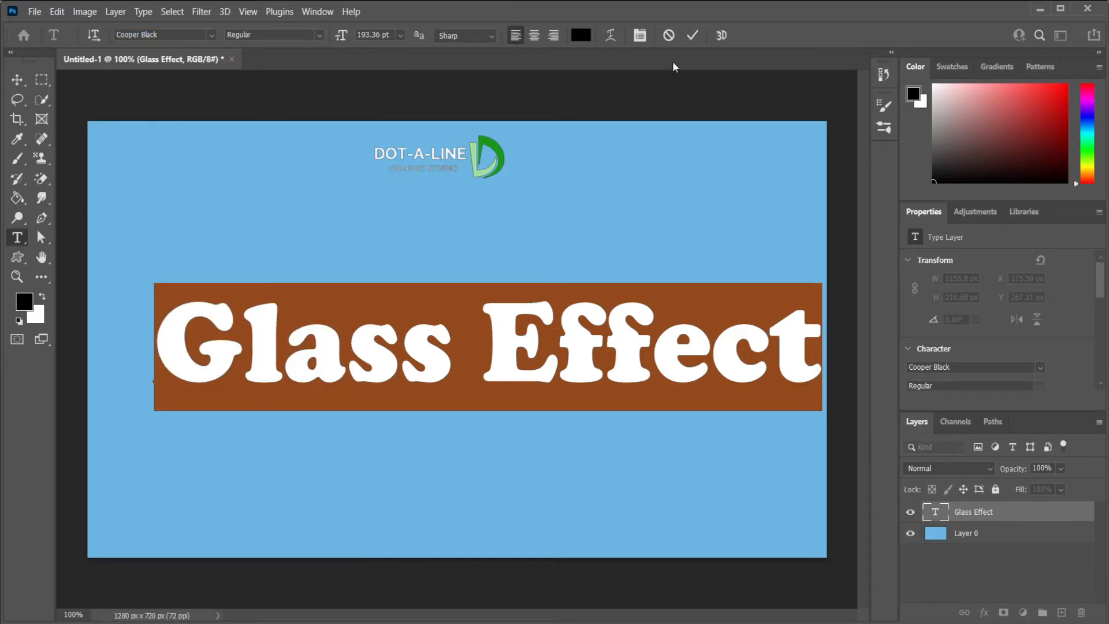
click(697, 34)
key(v)
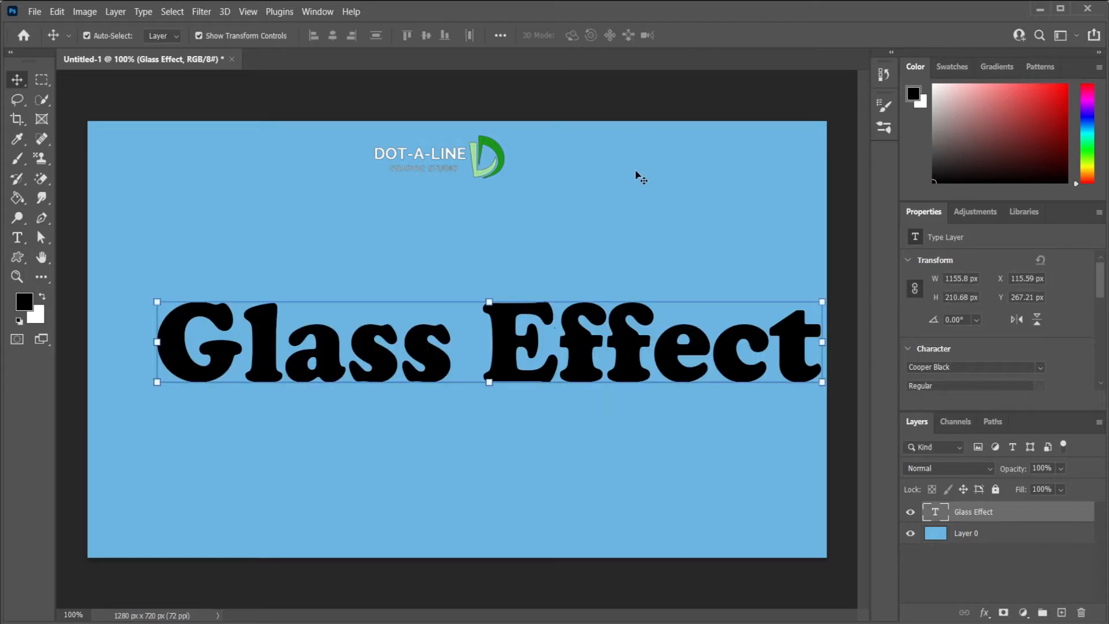
Recenter the Cooper Black text both ways on the canvas, clear the selection and select the Glass Effect layer.
key(ctrl+a)
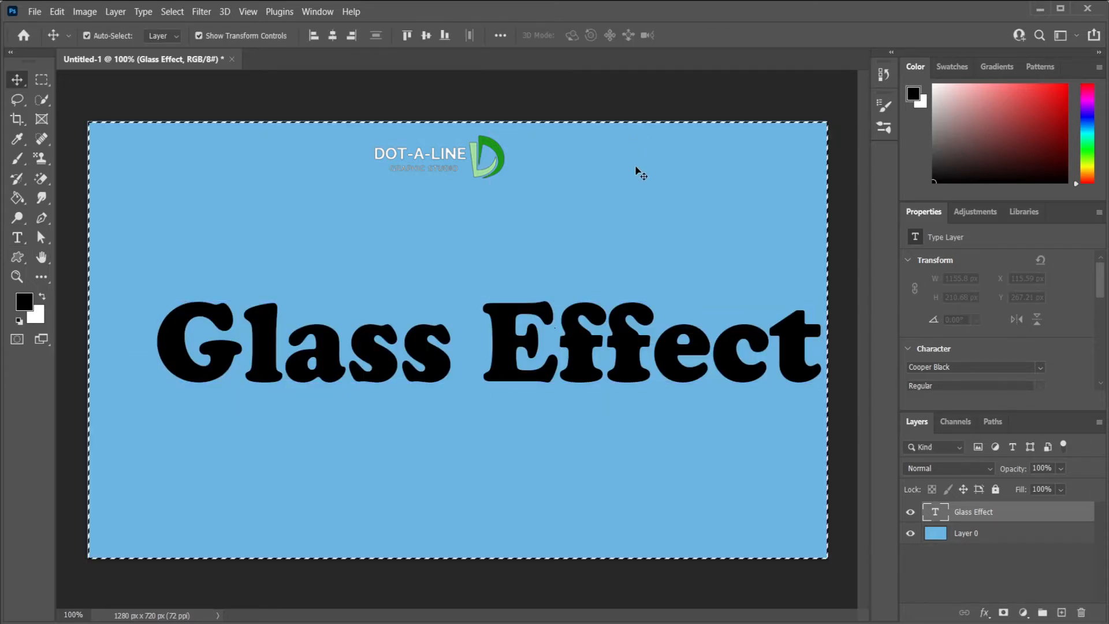
click(332, 35)
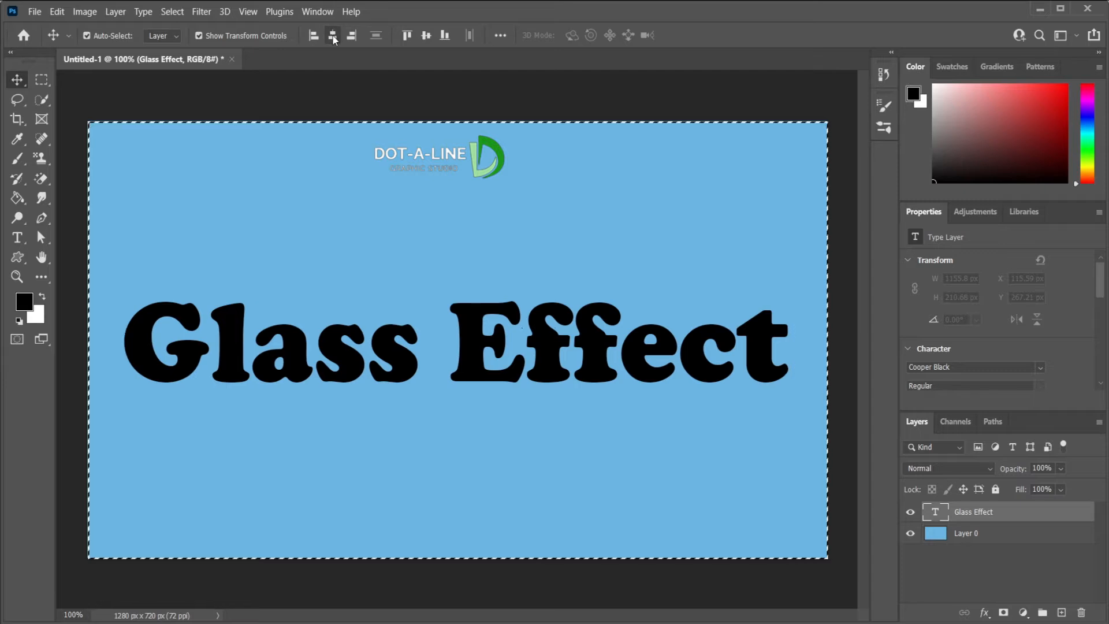
click(426, 35)
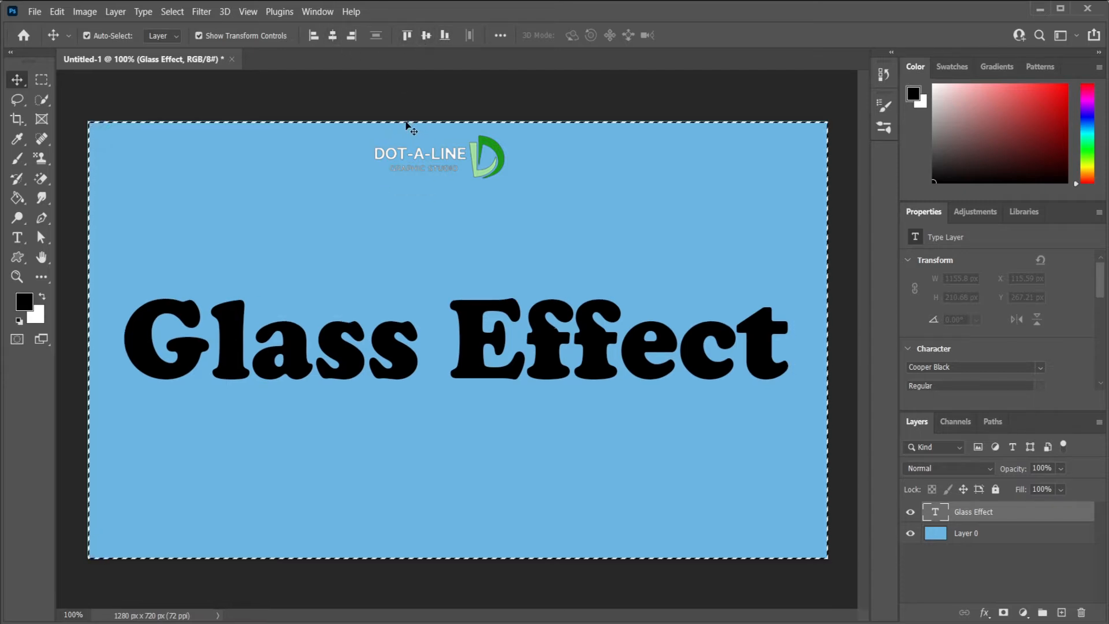
key(ctrl+d)
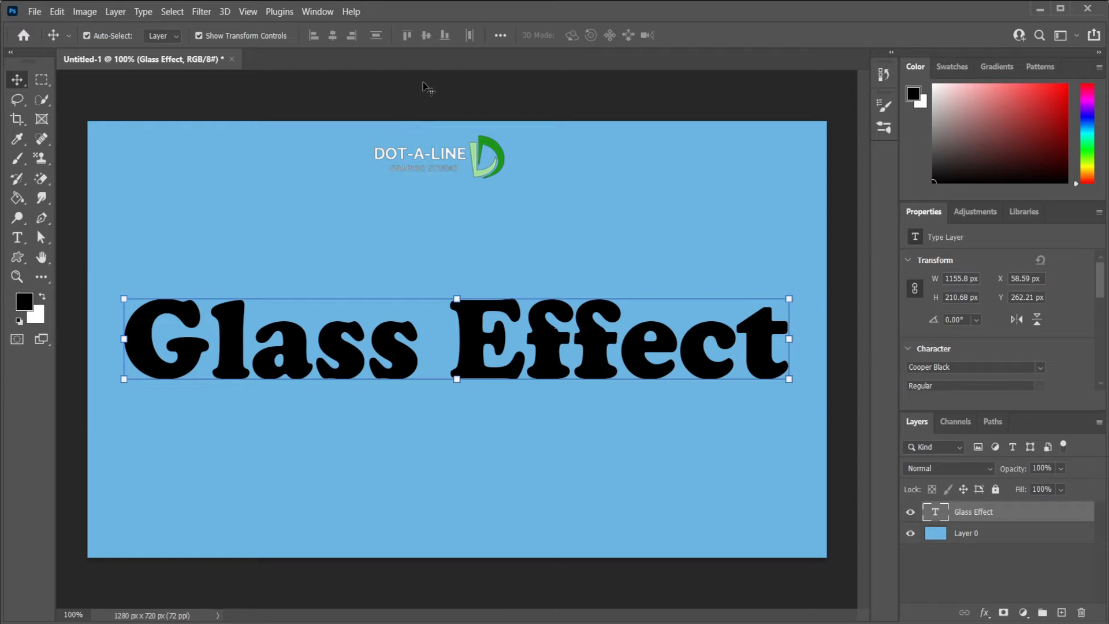
click(427, 94)
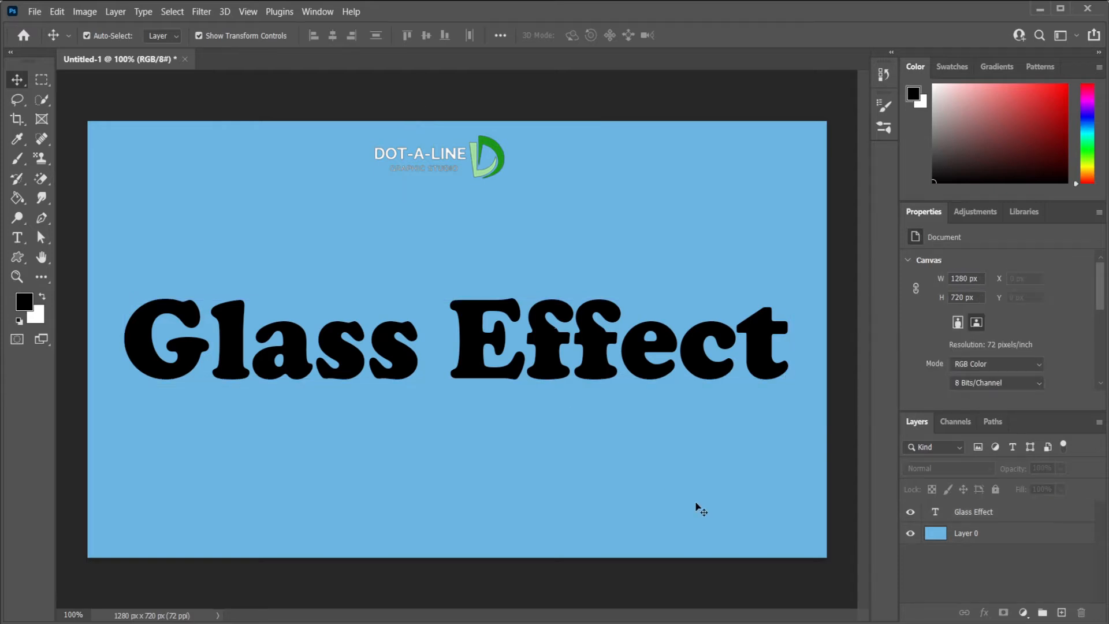
click(990, 513)
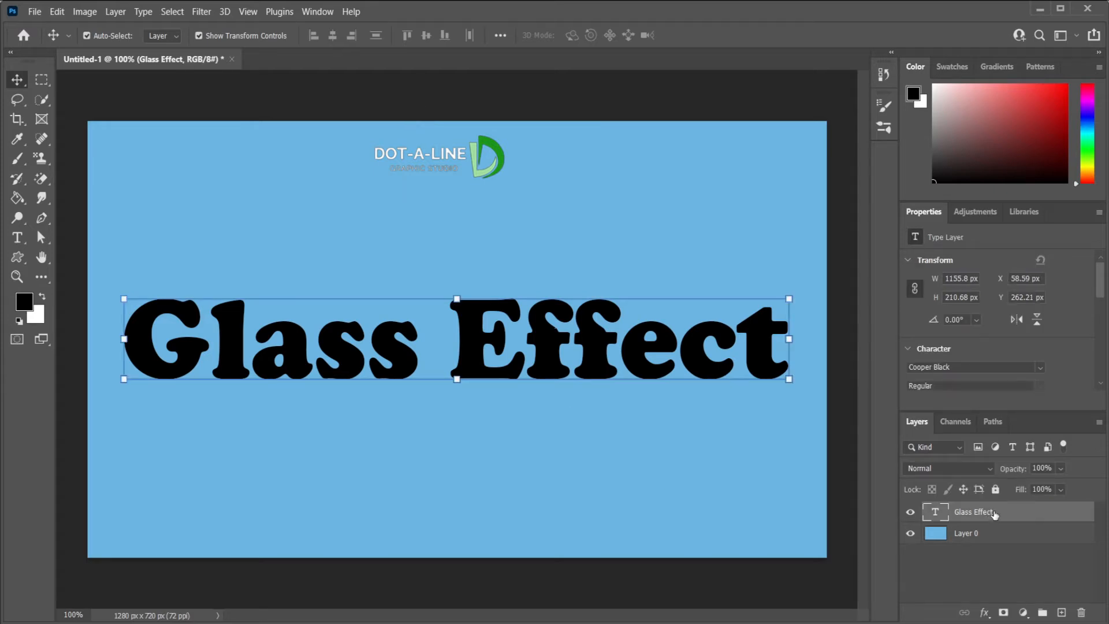
click(1061, 488)
drag(1079, 507, 1051, 511)
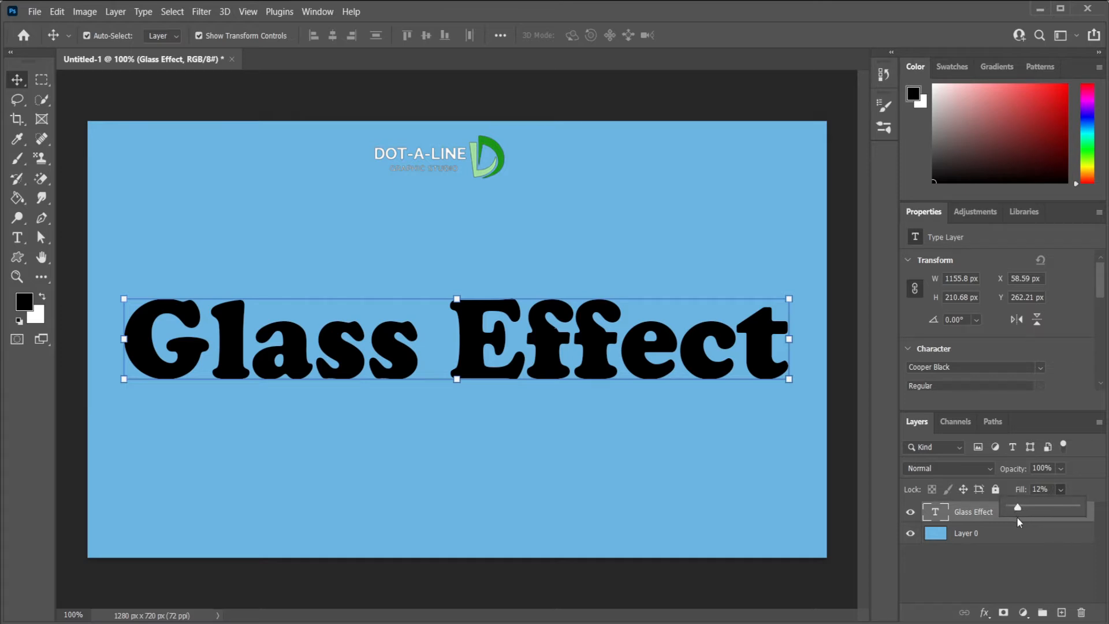
key(Escape)
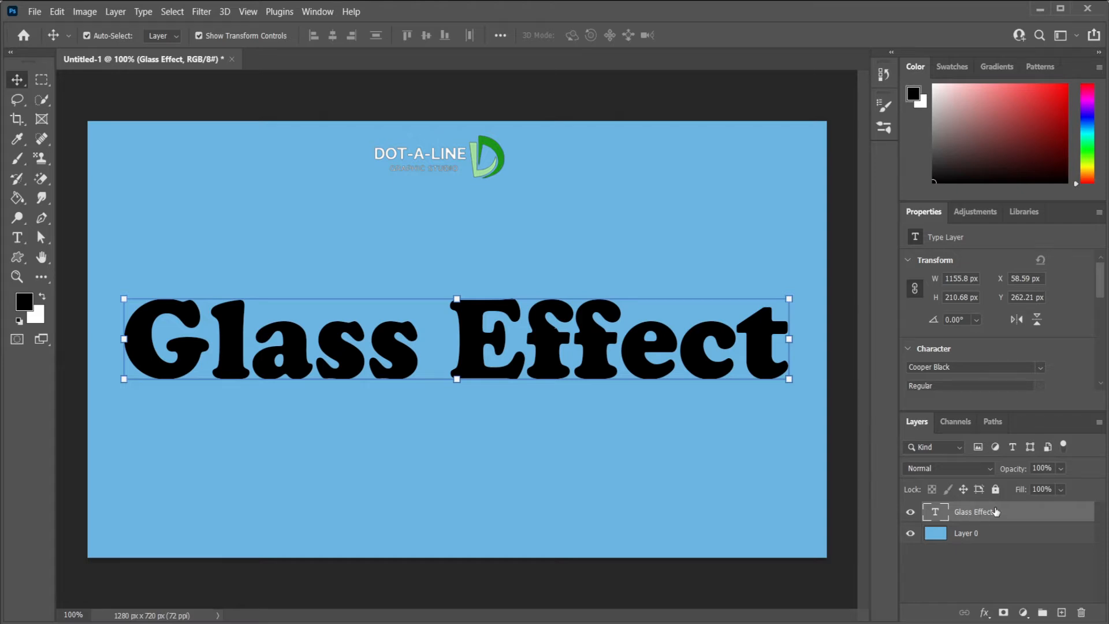
Reduce the Glass Effect text layer's fill to 0%, leaving its opacity at 100%.
click(1060, 489)
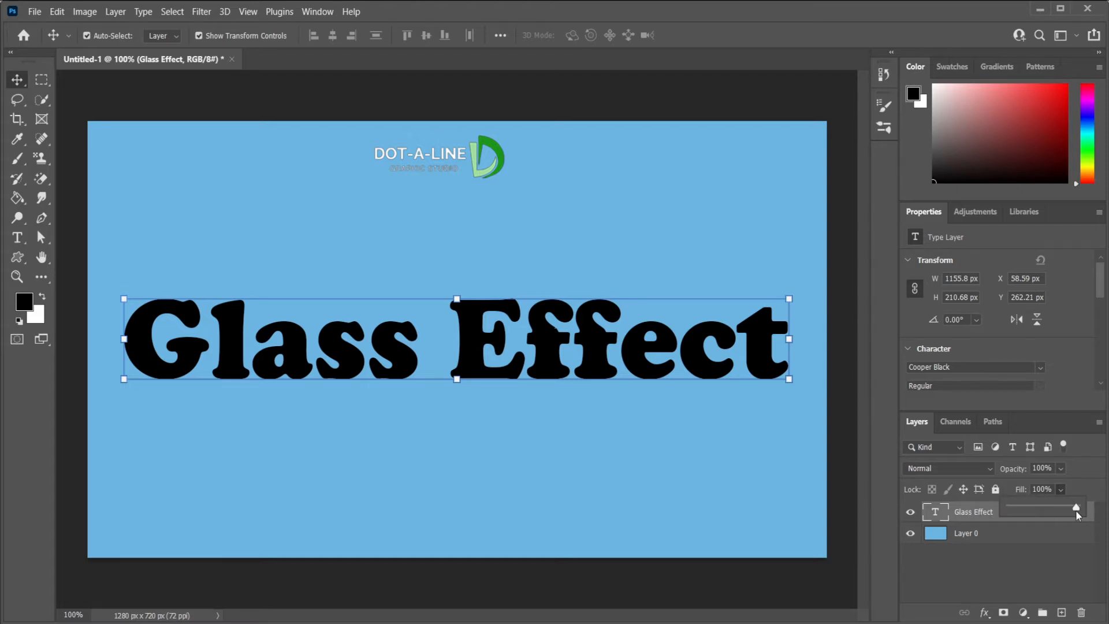
drag(1076, 509, 1009, 510)
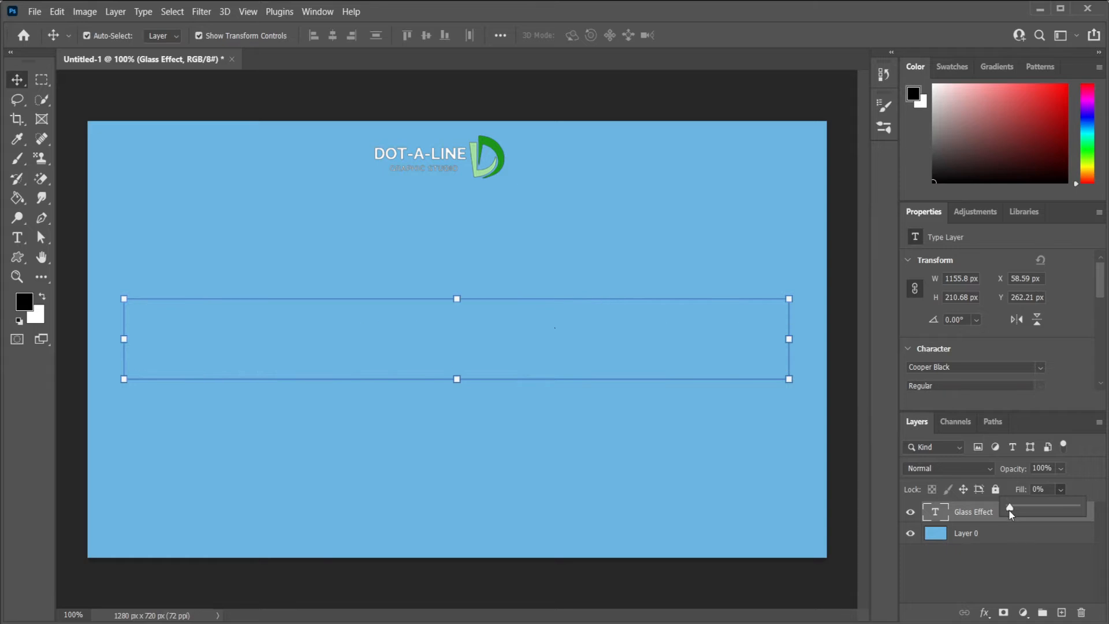
click(973, 513)
Add a Bevel & Emboss layer style to the Glass Effect text with a depth of 200%.
right_click(1002, 511)
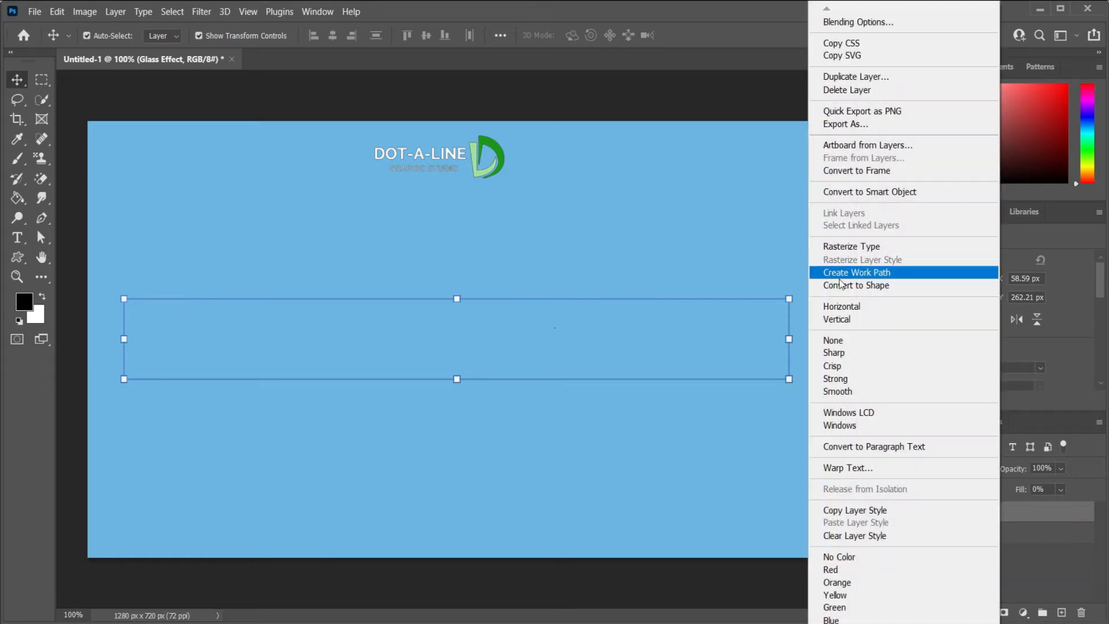
click(835, 23)
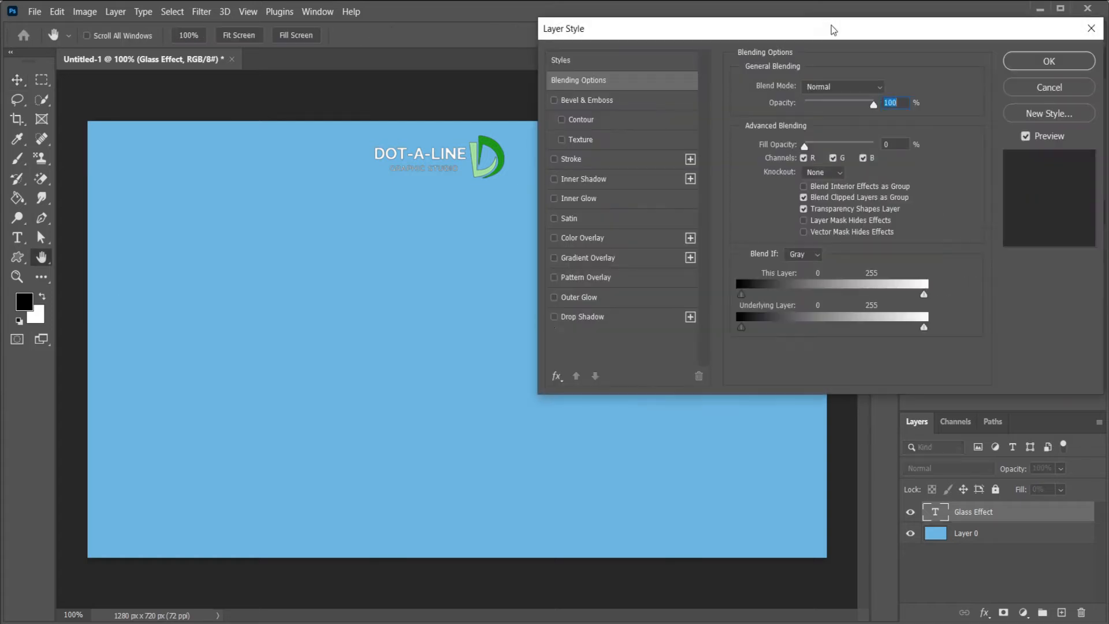
click(624, 104)
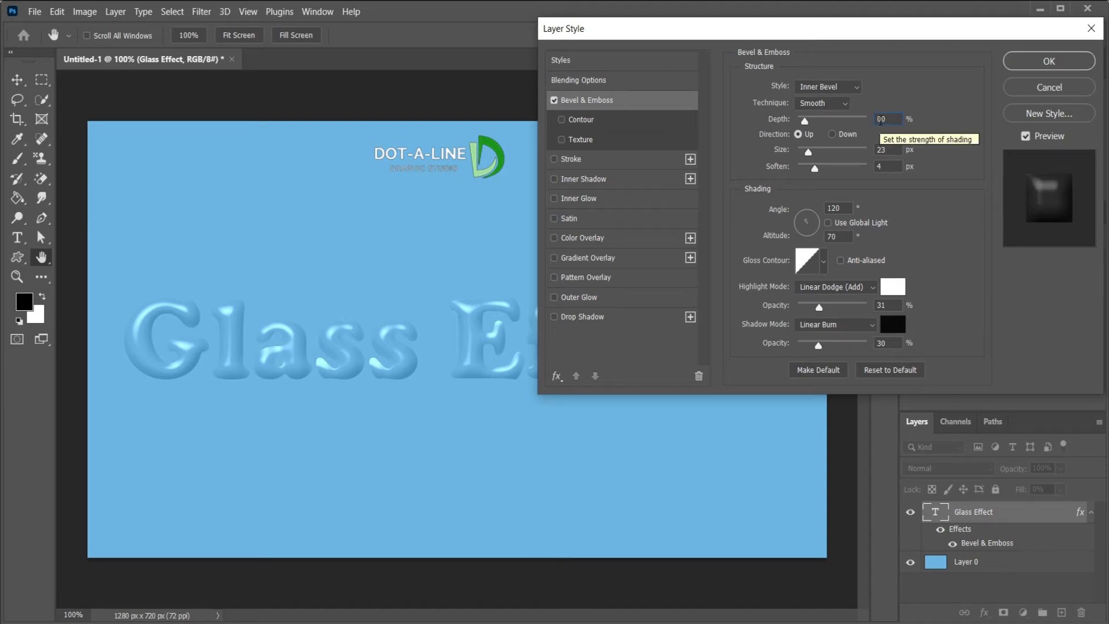
text(200)
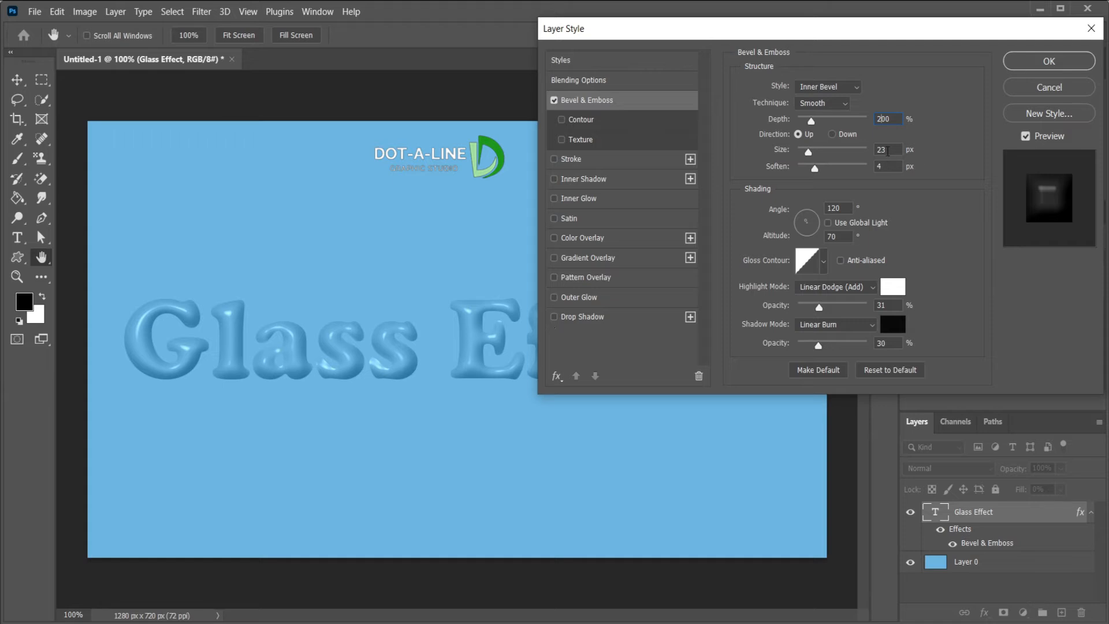
Set the Bevel & Emboss size to 15 px and soften to 1 px.
click(889, 150)
text(1)
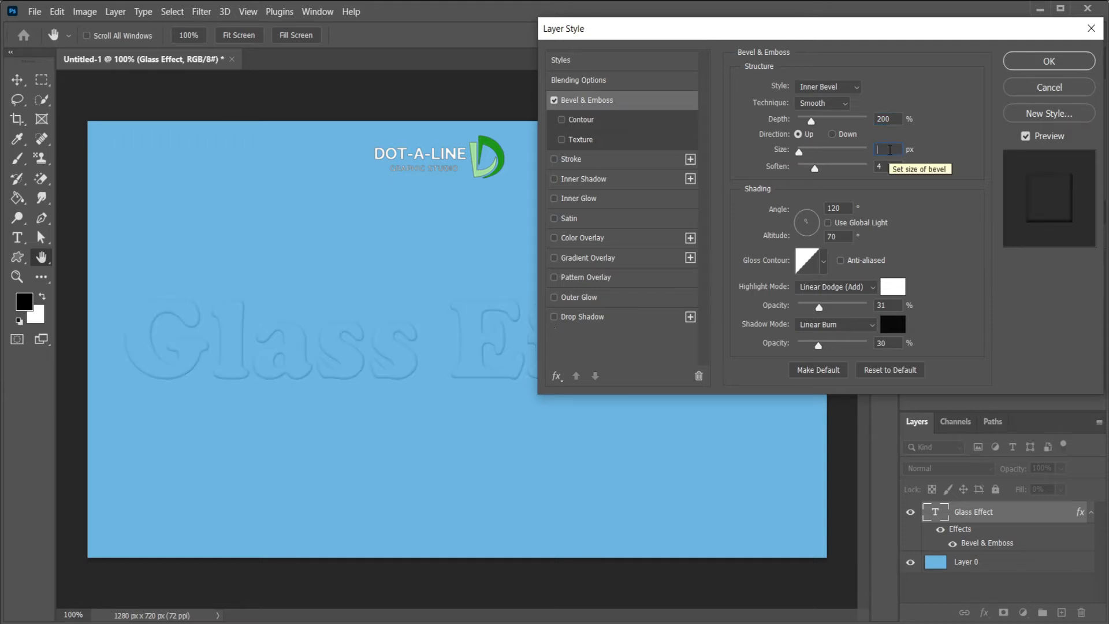
text(5)
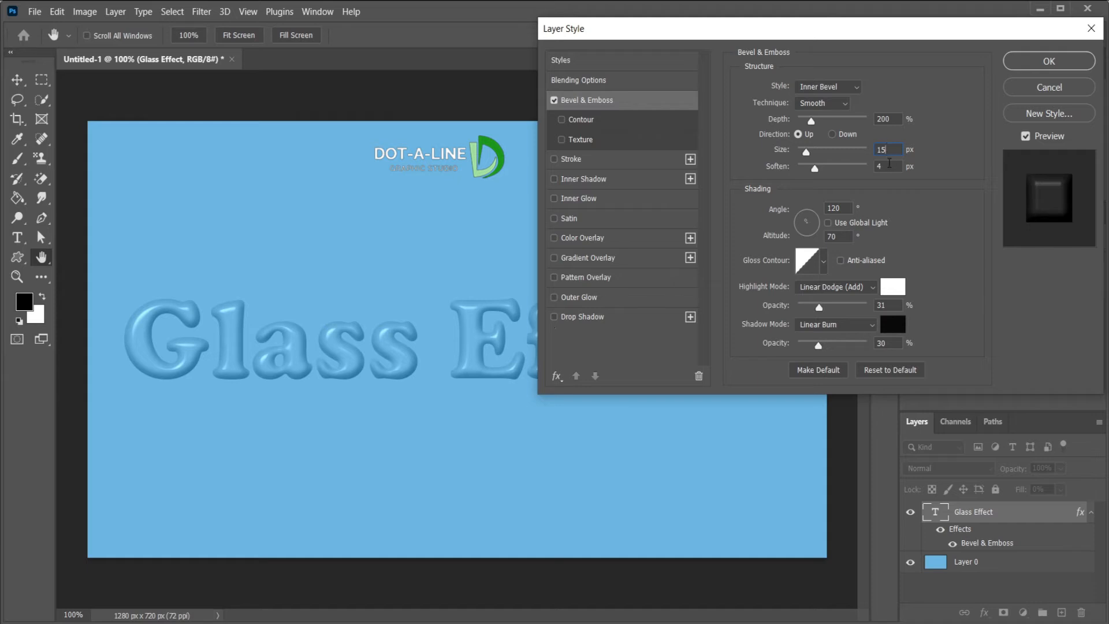
click(883, 168)
key(Down)
key(Down)
key(Down)
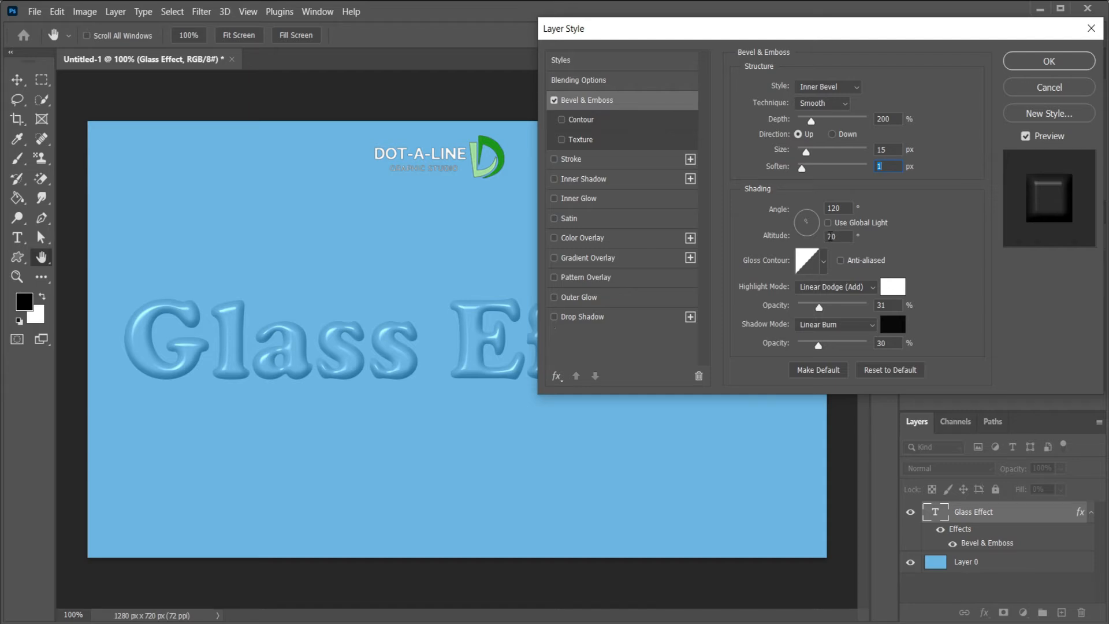
Set the altitude of the Bevel & Emboss shading to 30°.
click(830, 236)
key(BackSpace)
text(3)
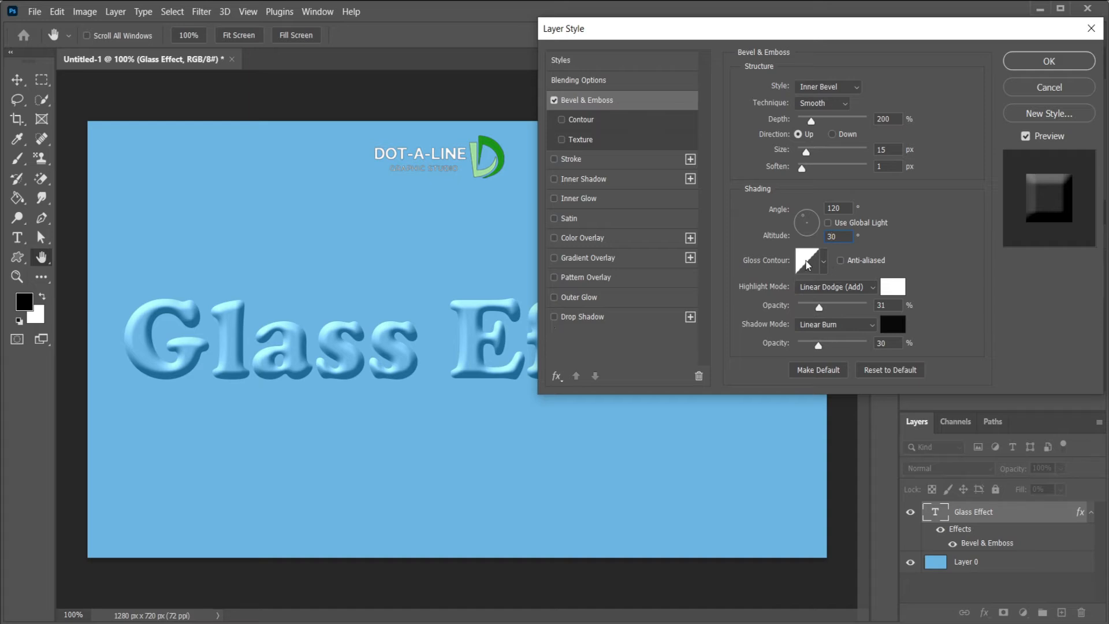
Change the bevel's gloss contour to the Ring preset and accept the contour.
click(807, 264)
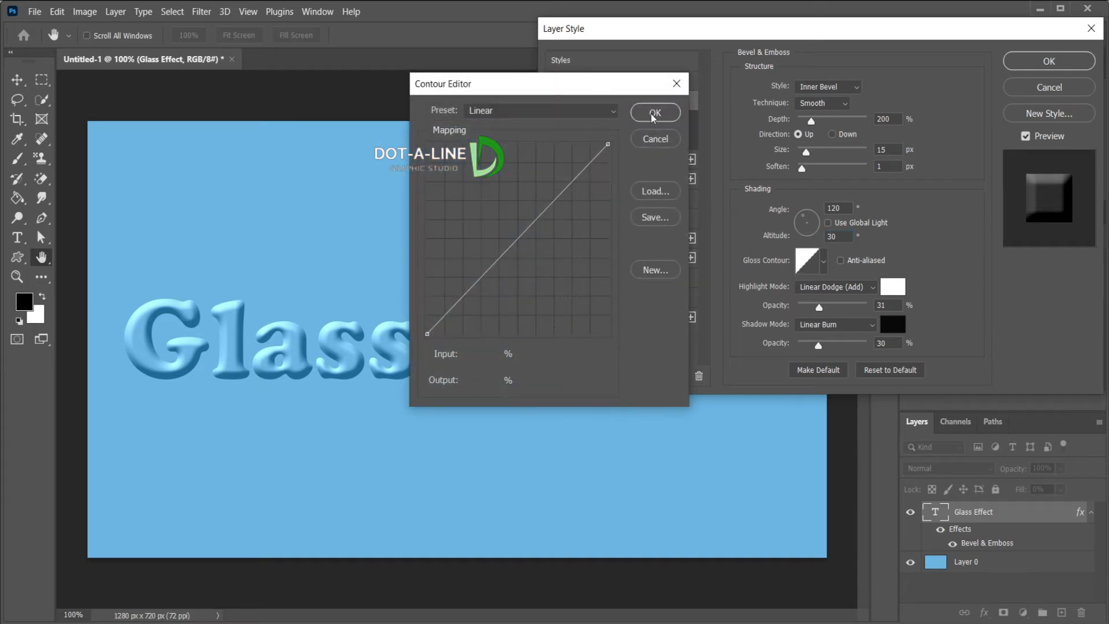
click(615, 115)
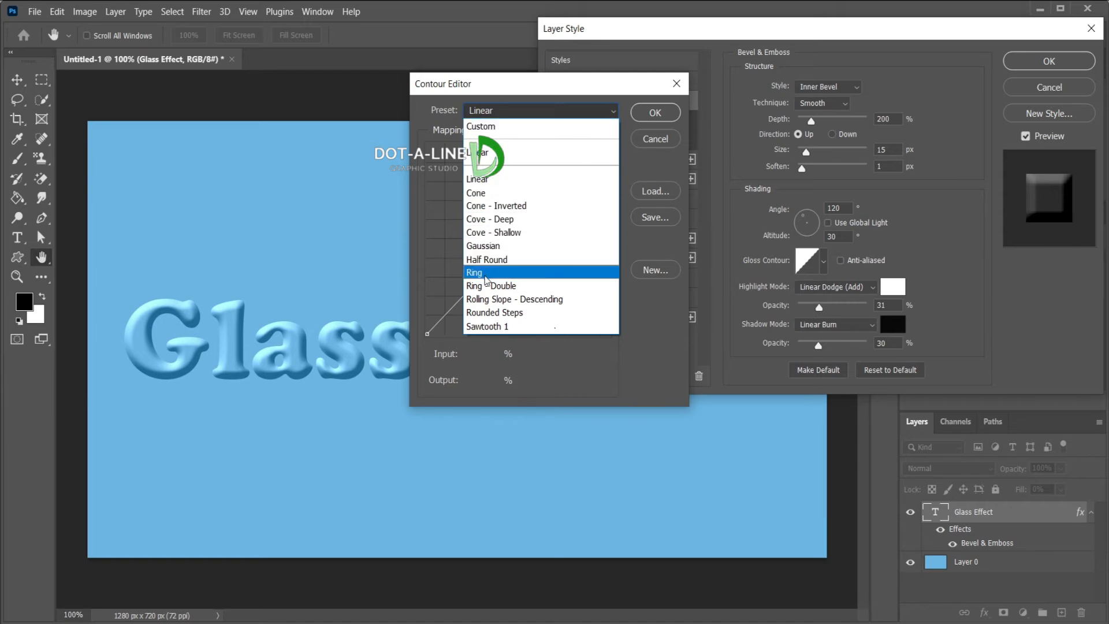
click(484, 274)
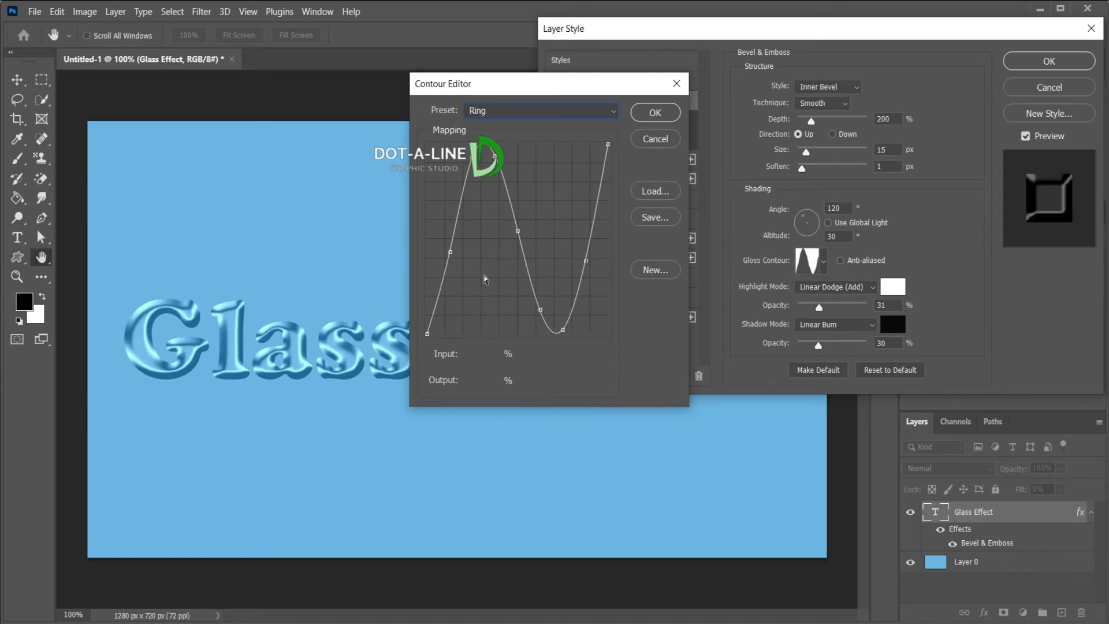
click(655, 112)
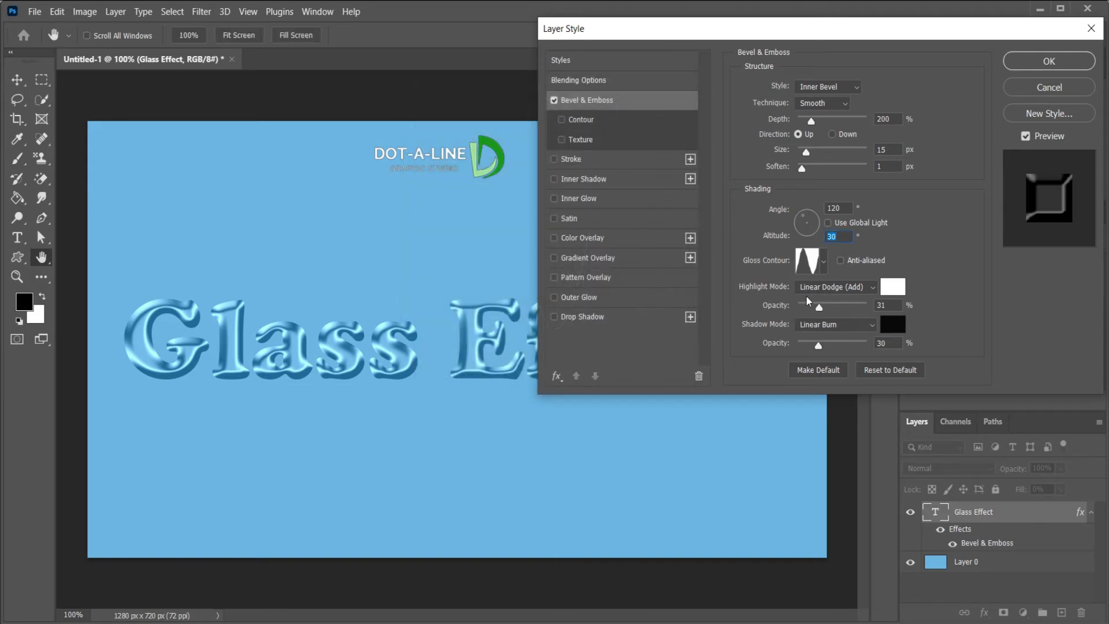
Set the bevel's highlight mode to Linear Dodge (Add) at 35% opacity and its shadow mode to Linear Burn.
click(874, 290)
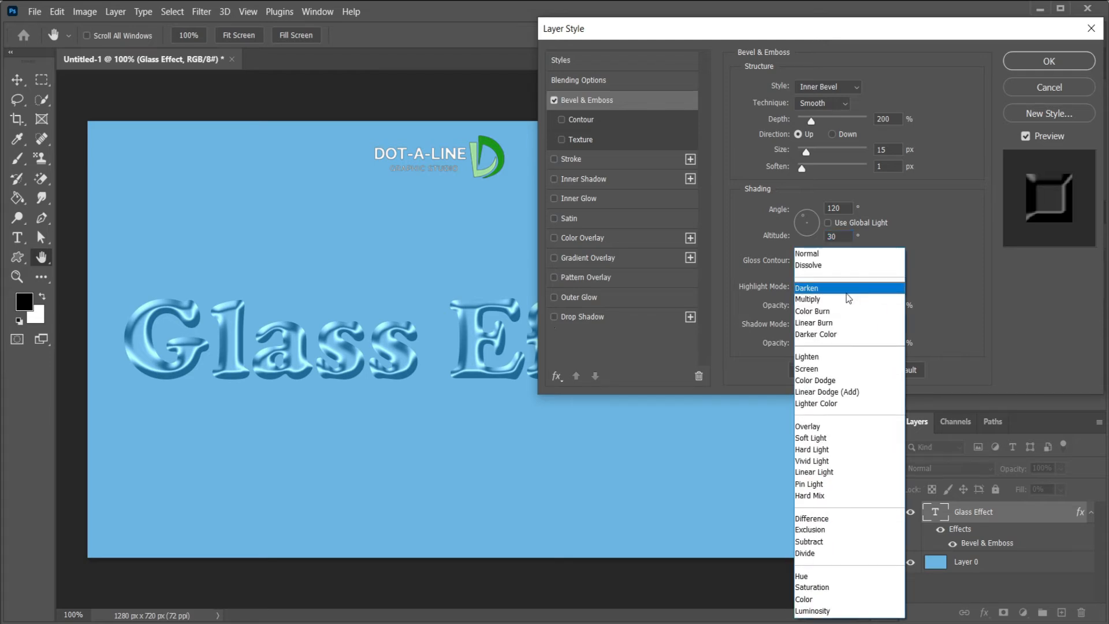
click(826, 393)
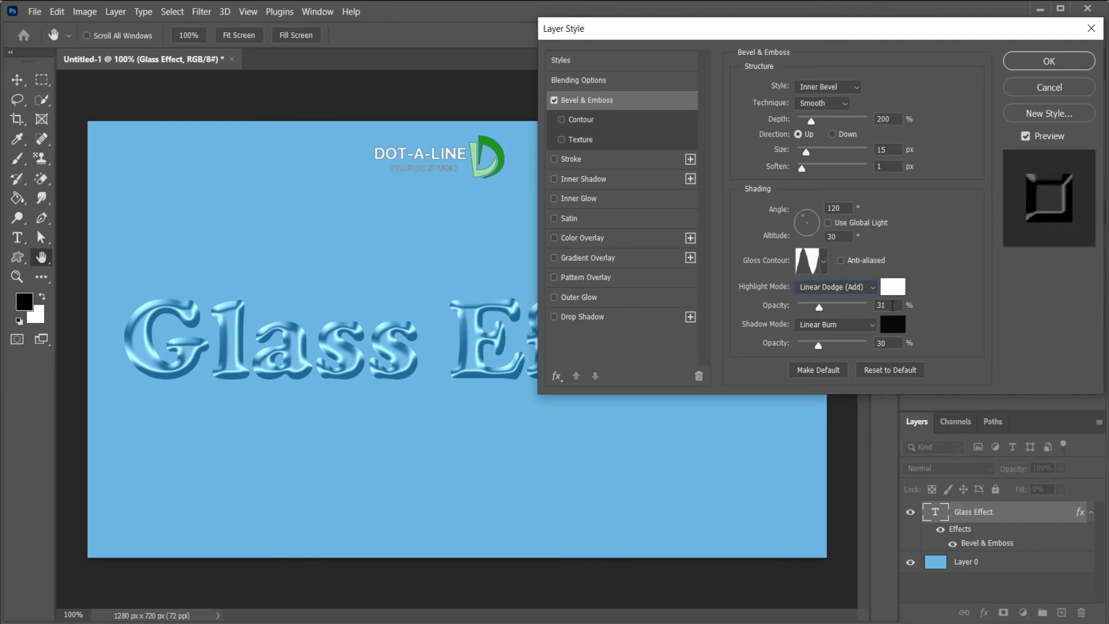
key(Up)
click(872, 325)
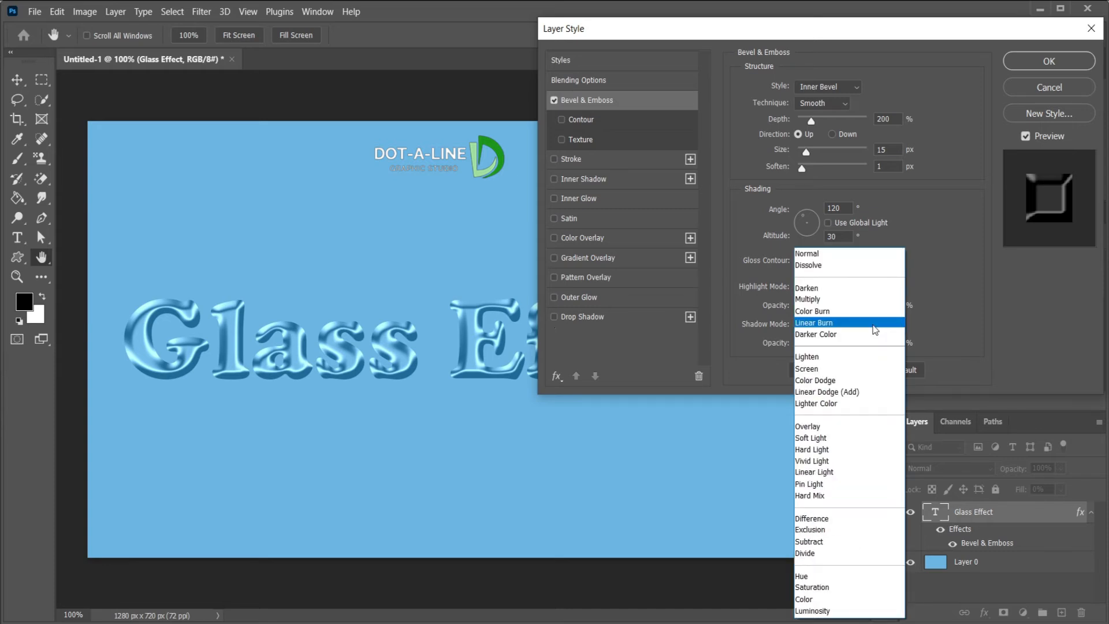
click(820, 322)
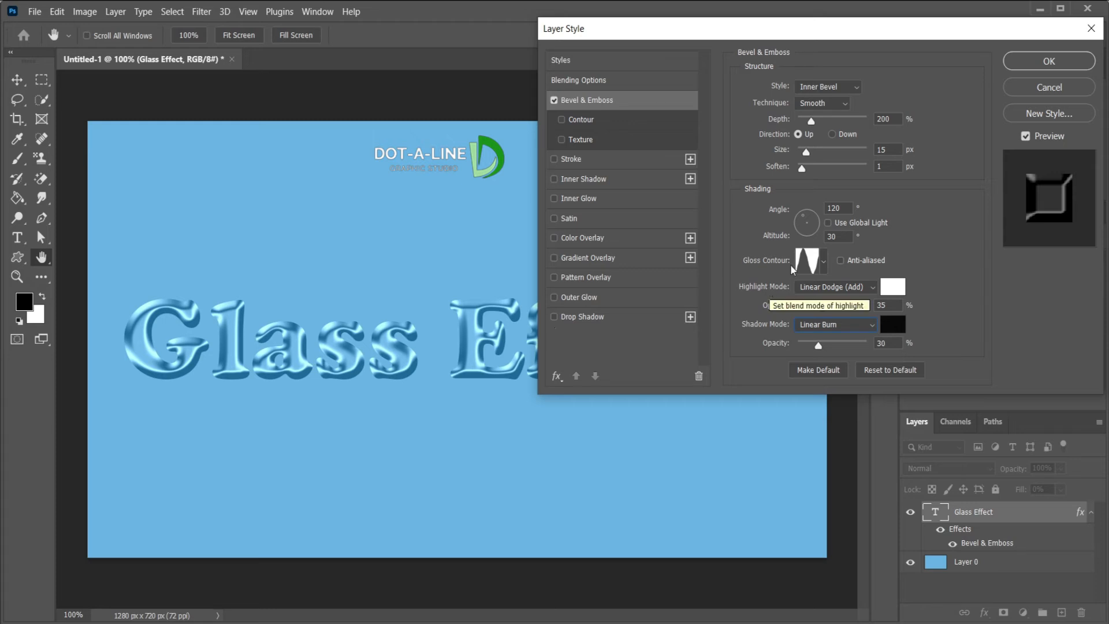
Enable the Contour option of Bevel & Emboss and apply the Ring preset to it.
click(583, 119)
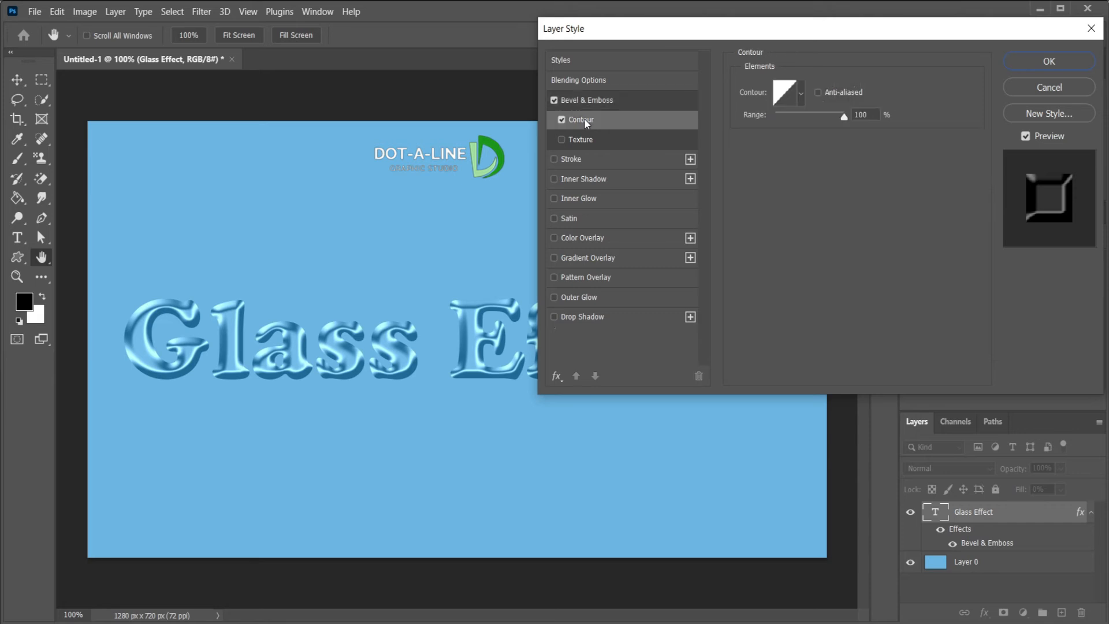
click(784, 93)
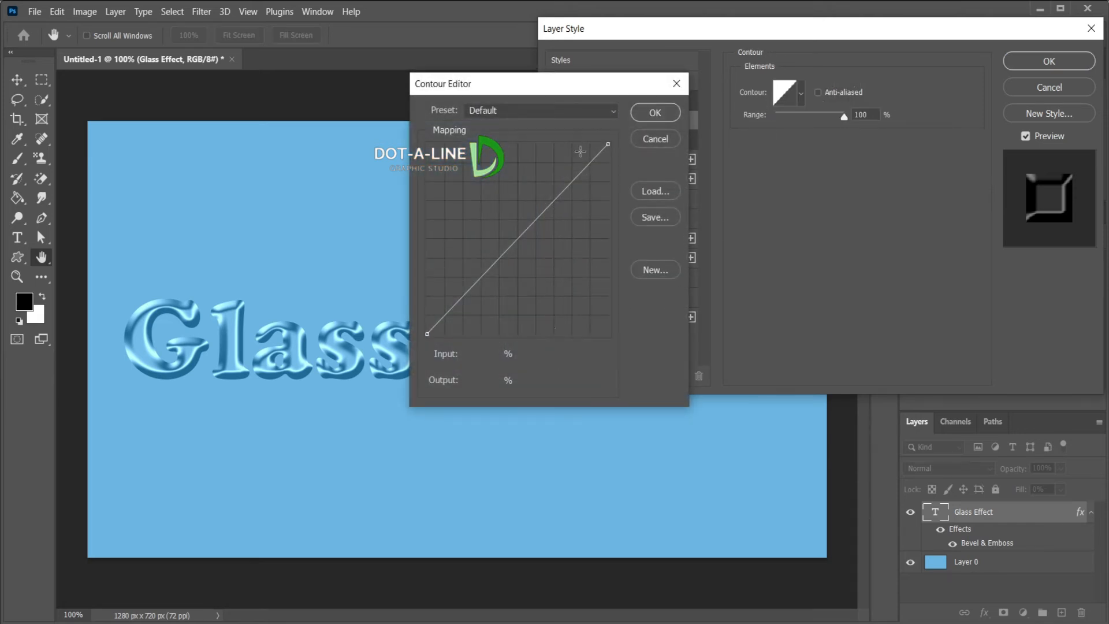
click(611, 113)
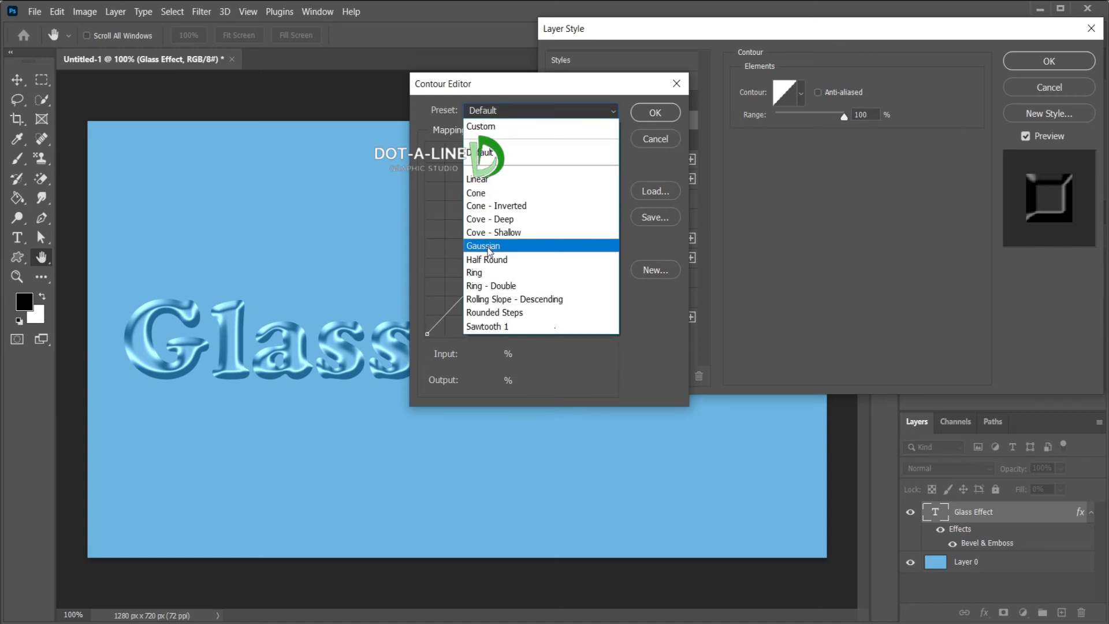
click(484, 275)
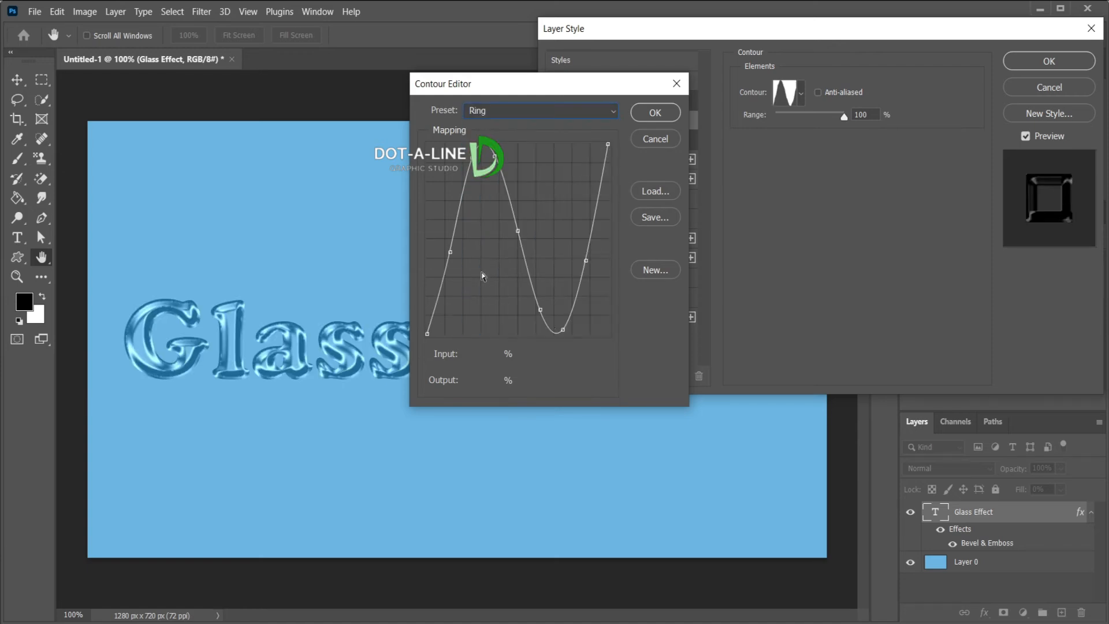
click(656, 112)
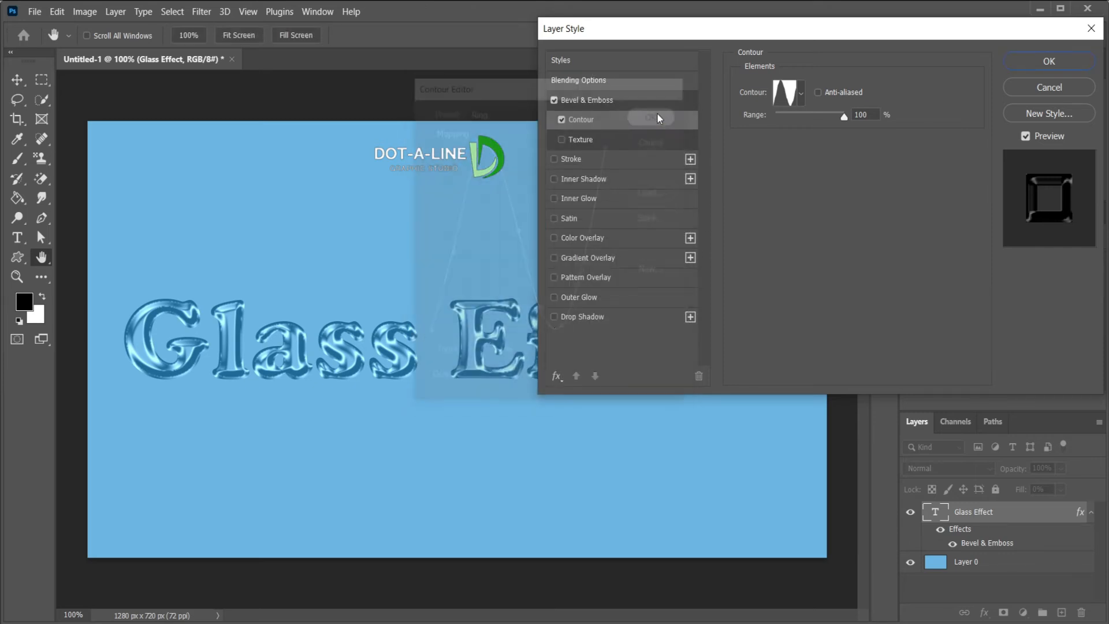
Turn on anti-aliasing for the bevel's contour and set its range to 50%.
click(818, 94)
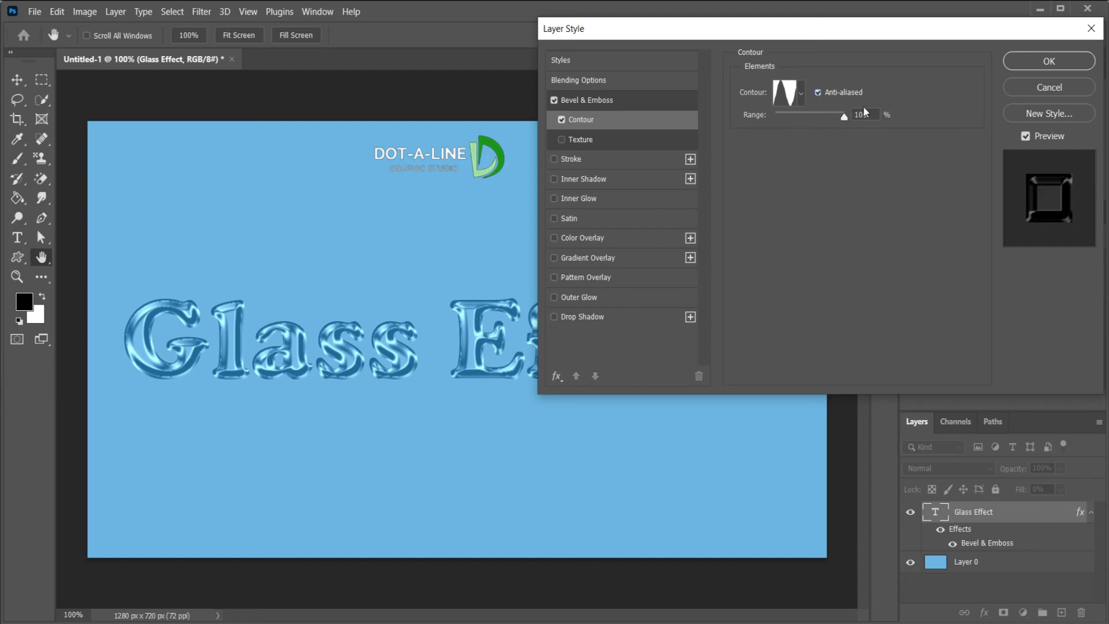
click(863, 113)
key(BackSpace)
key(BackSpace)
key(BackSpace)
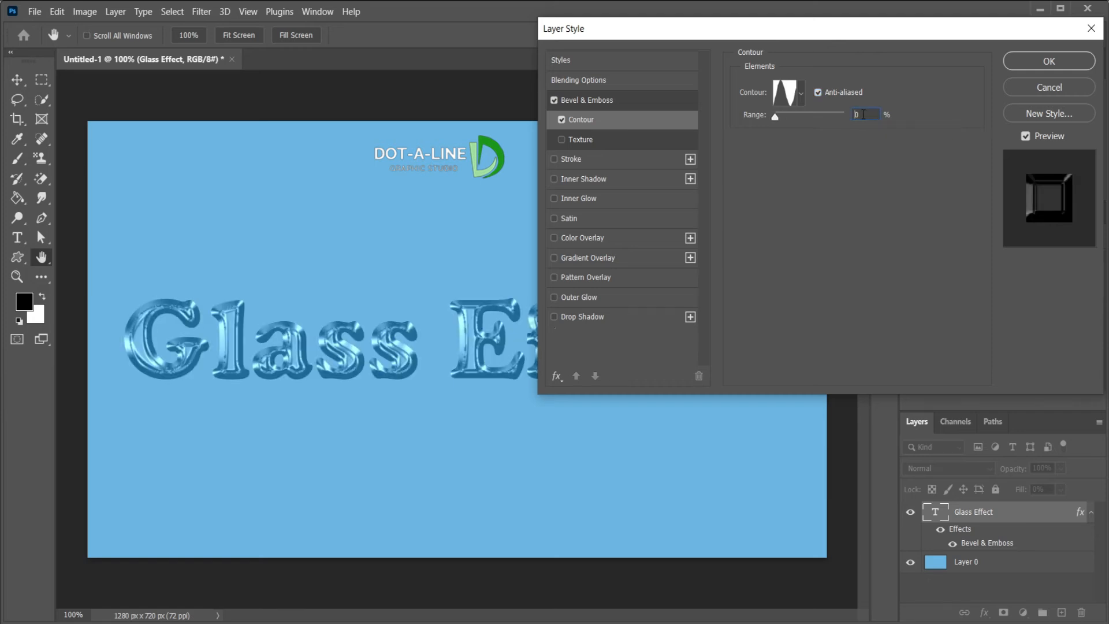
text(5)
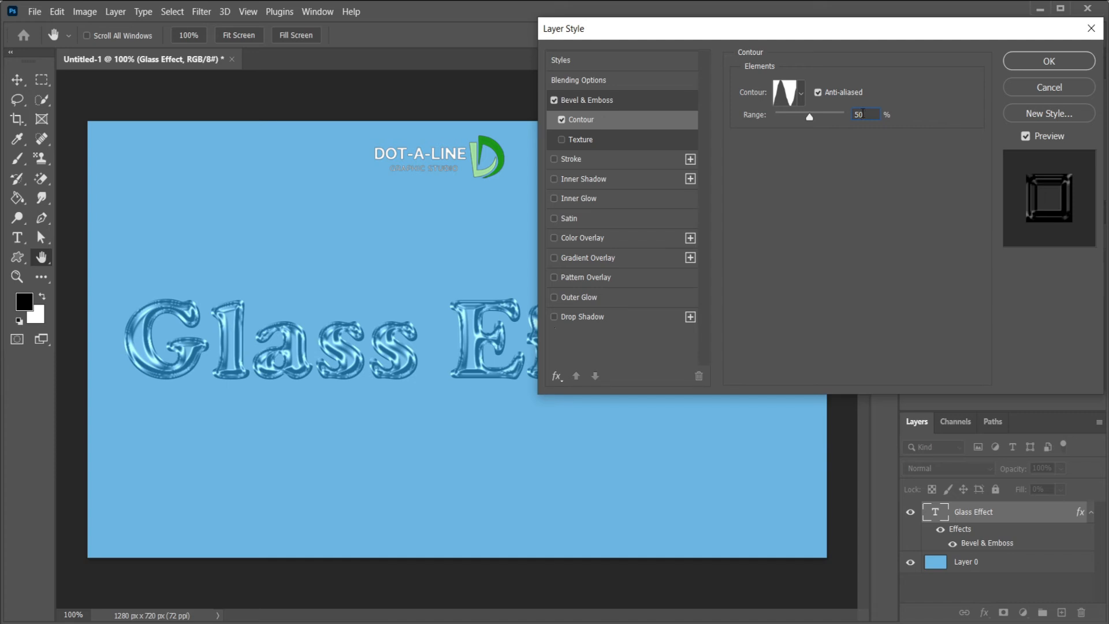
Add a Drop Shadow to the Glass Effect text with Multiply blend mode and 30% opacity.
click(585, 318)
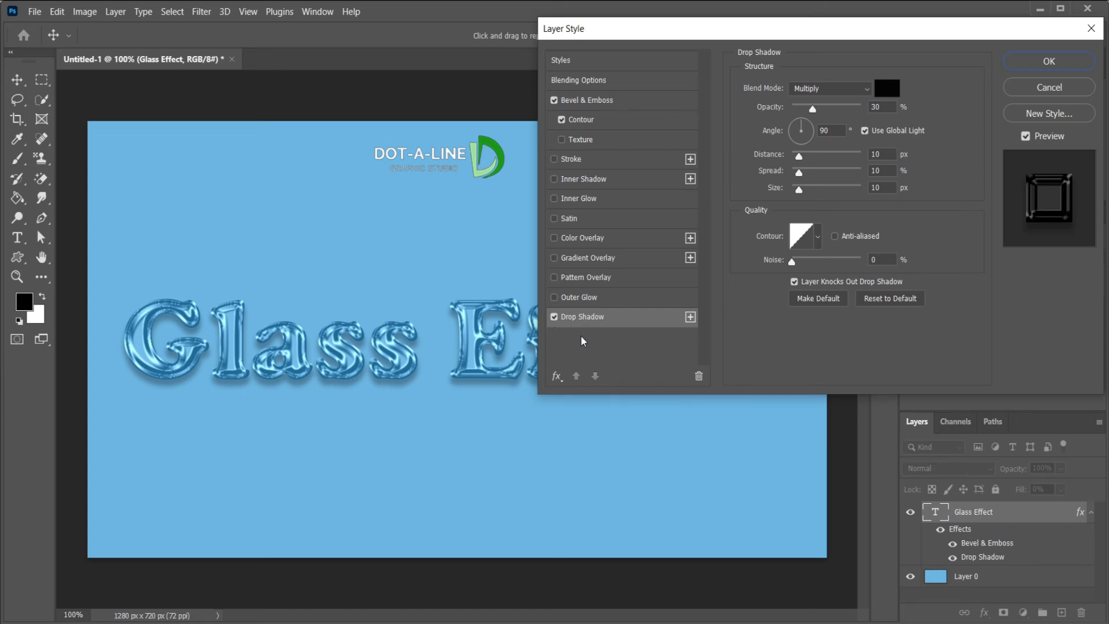
click(866, 89)
click(816, 146)
drag(888, 108, 869, 109)
Set the Drop Shadow angle to 120° with 10 px distance, 10% spread and 10 px size, and apply the layer style.
click(830, 130)
key(Up)
key(Up)
key(Up)
key(Up)
key(Up)
key(Up)
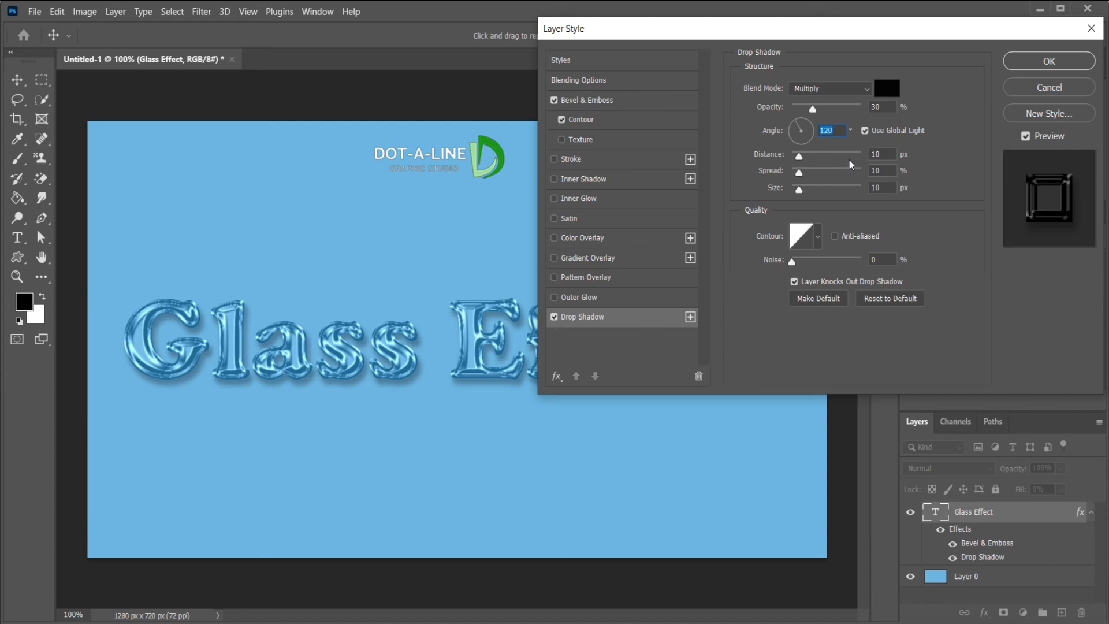
drag(886, 156, 867, 189)
click(1033, 66)
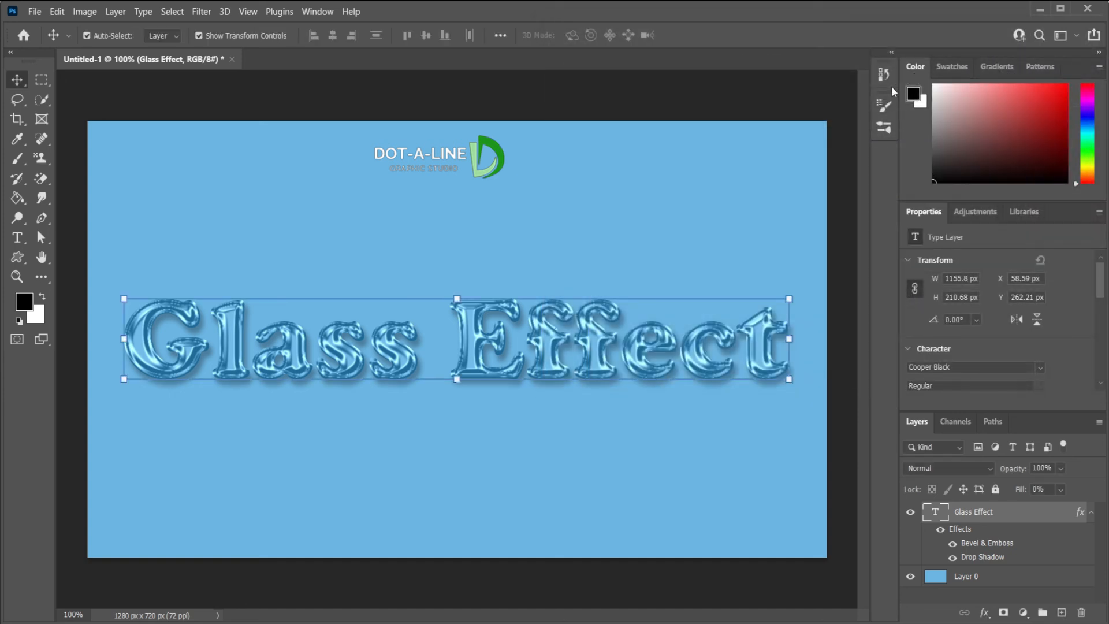
Duplicate the Glass Effect text layer together with its effects and deselect the copy.
click(837, 192)
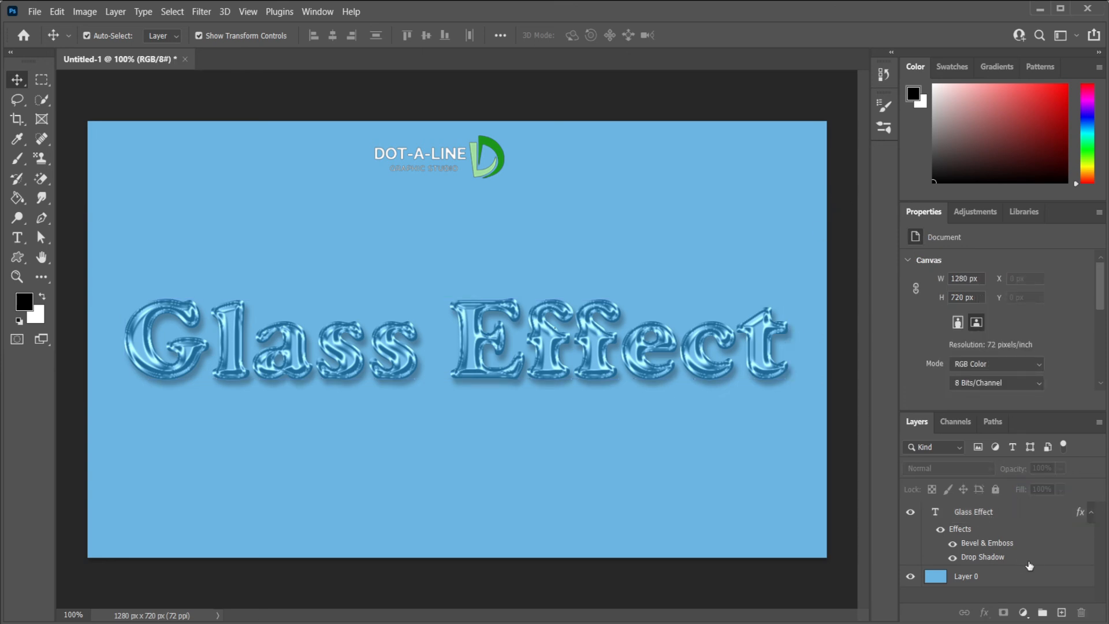
click(989, 516)
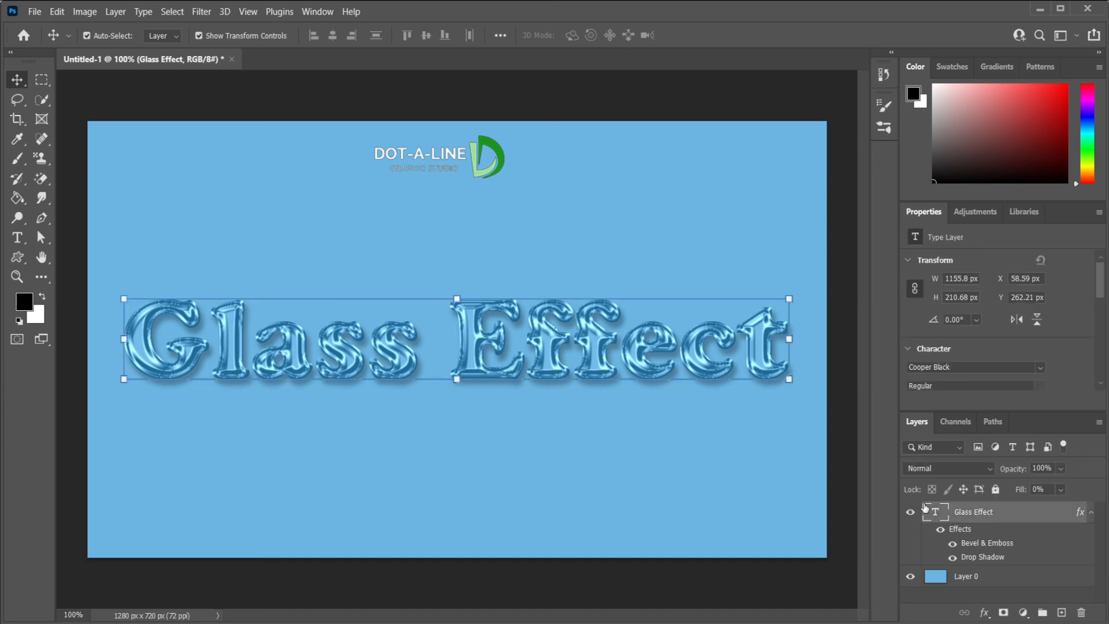
key(ctrl+j)
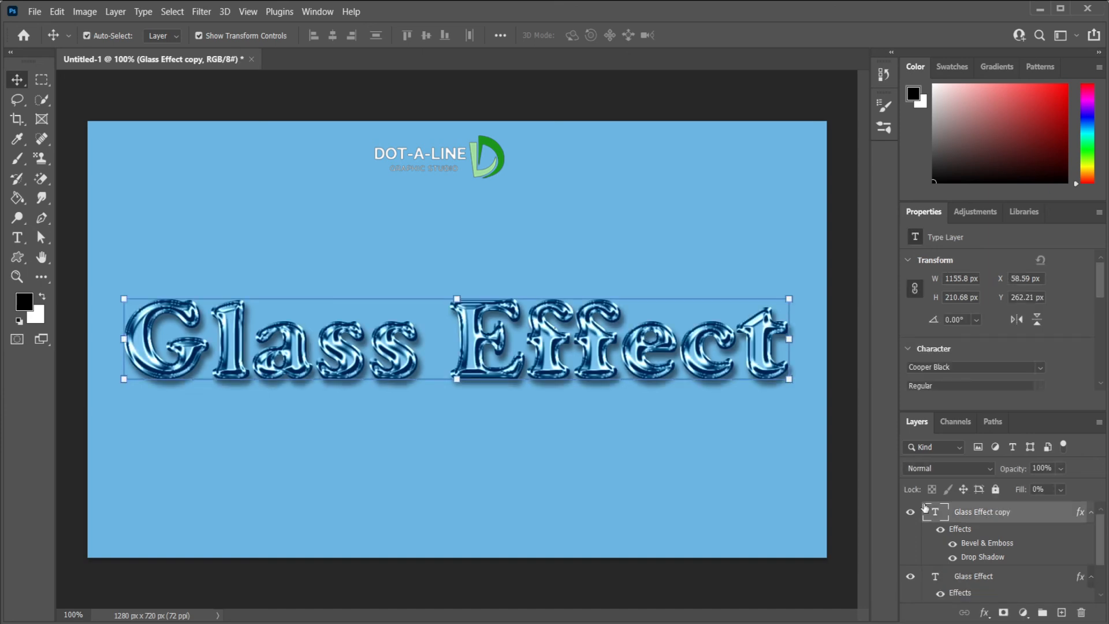
click(693, 99)
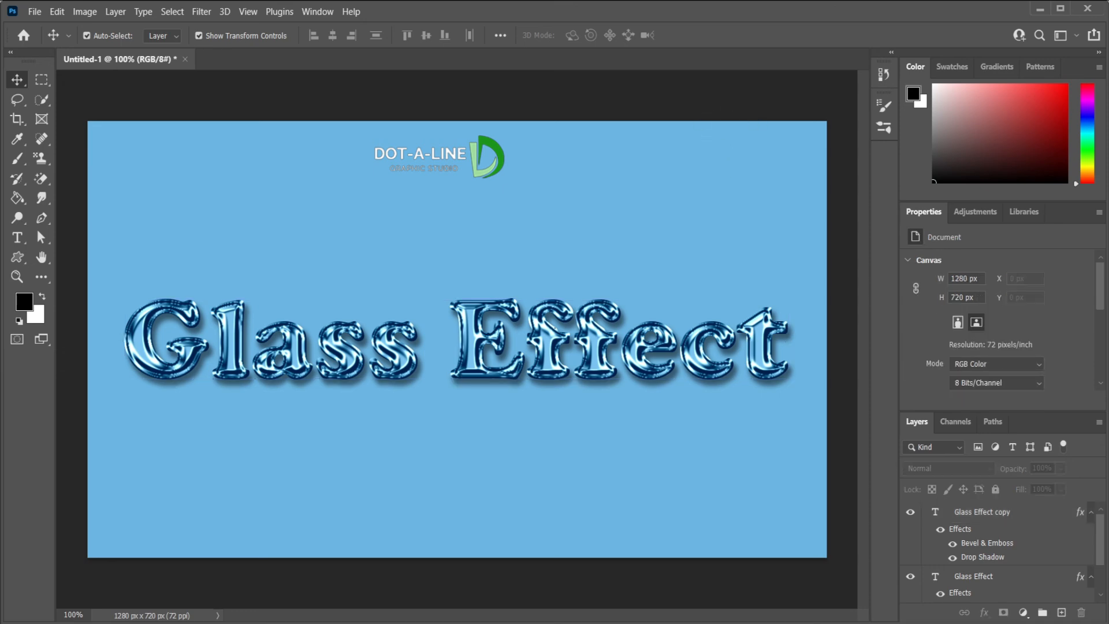